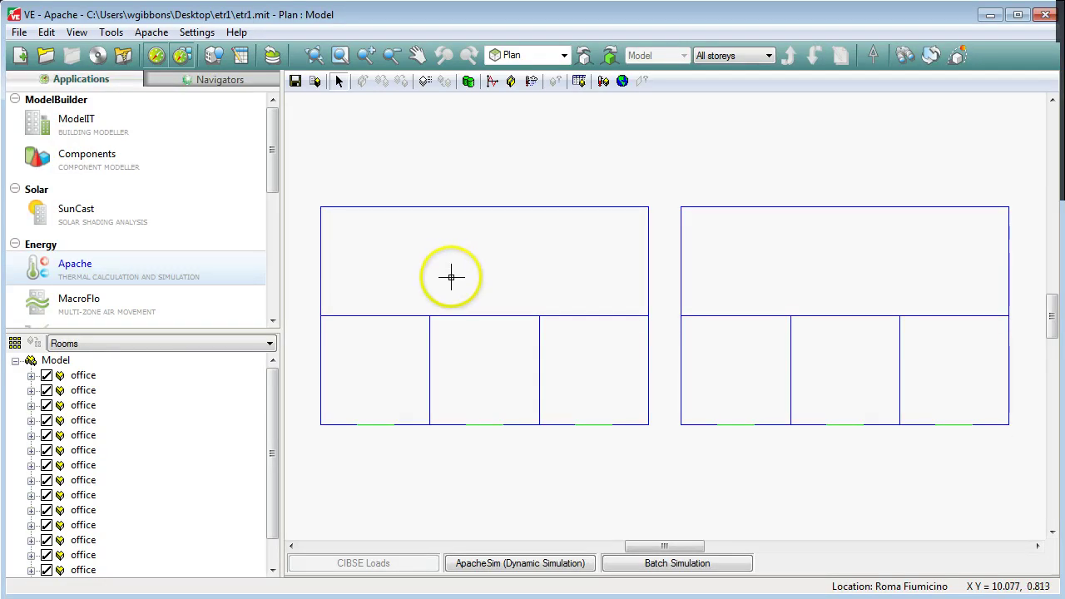
Open the Building Template Manager to see the Intermittant thermal conditions template.
left_click(213, 63)
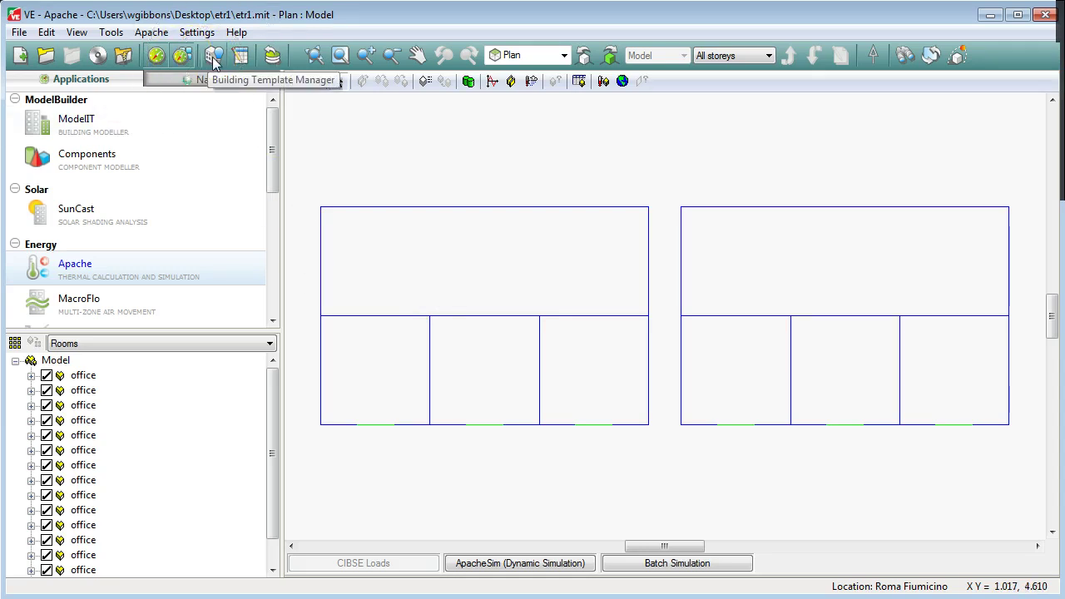
left_click(214, 59)
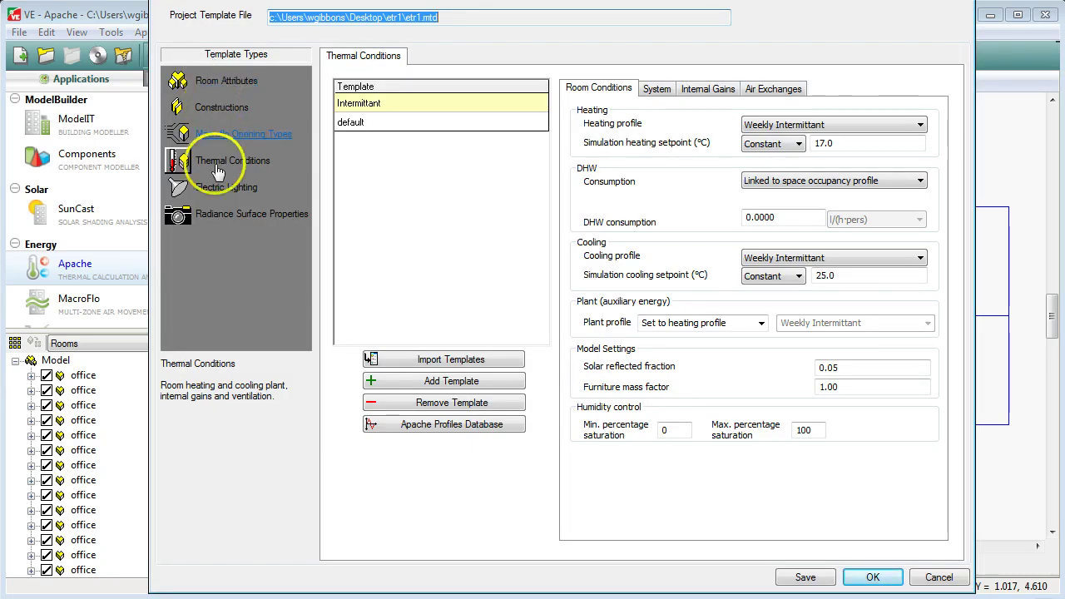
Copy the Heavyweight construction template and rename it 'New construction template'.
left_click(220, 113)
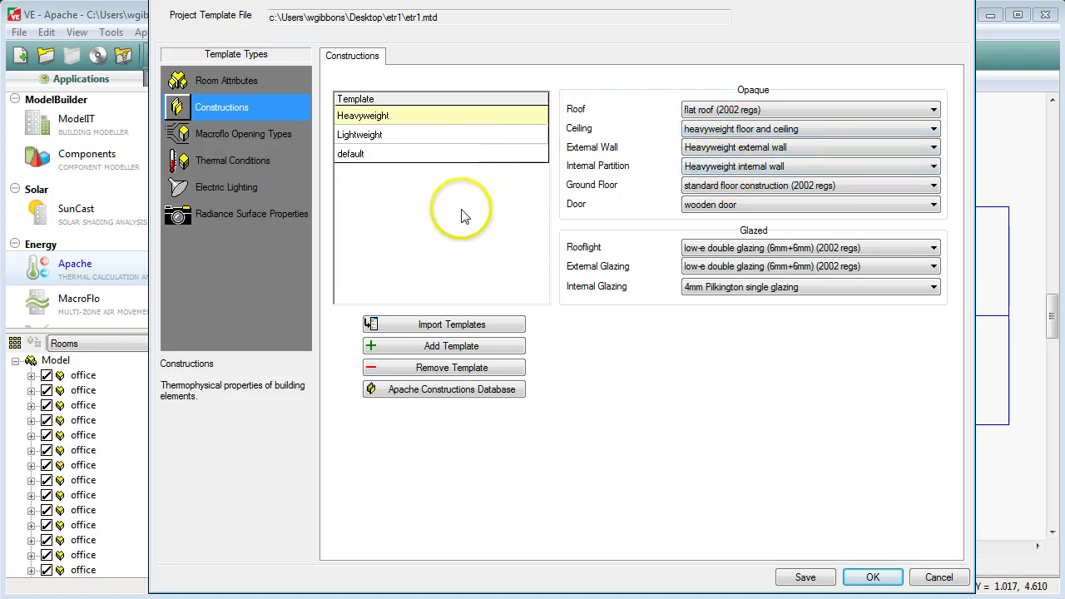
left_click(448, 350)
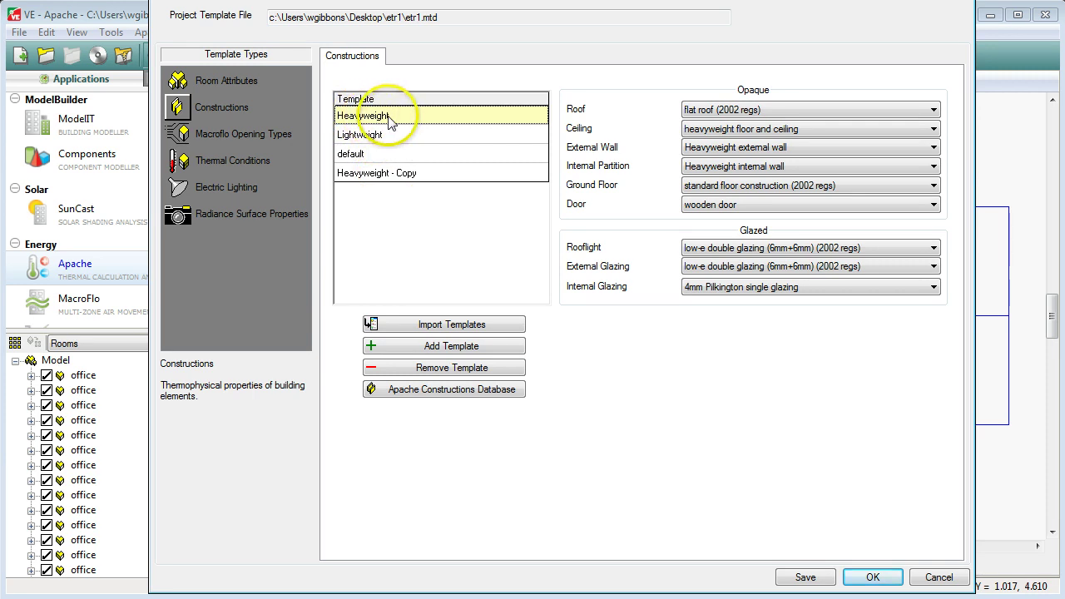
left_click(374, 177)
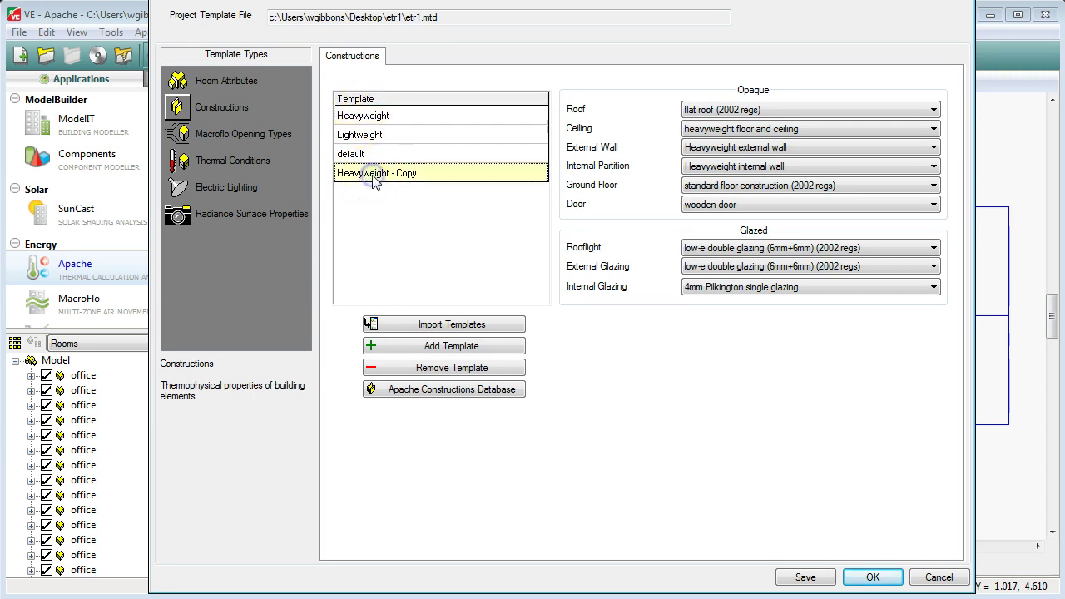
left_click(374, 177)
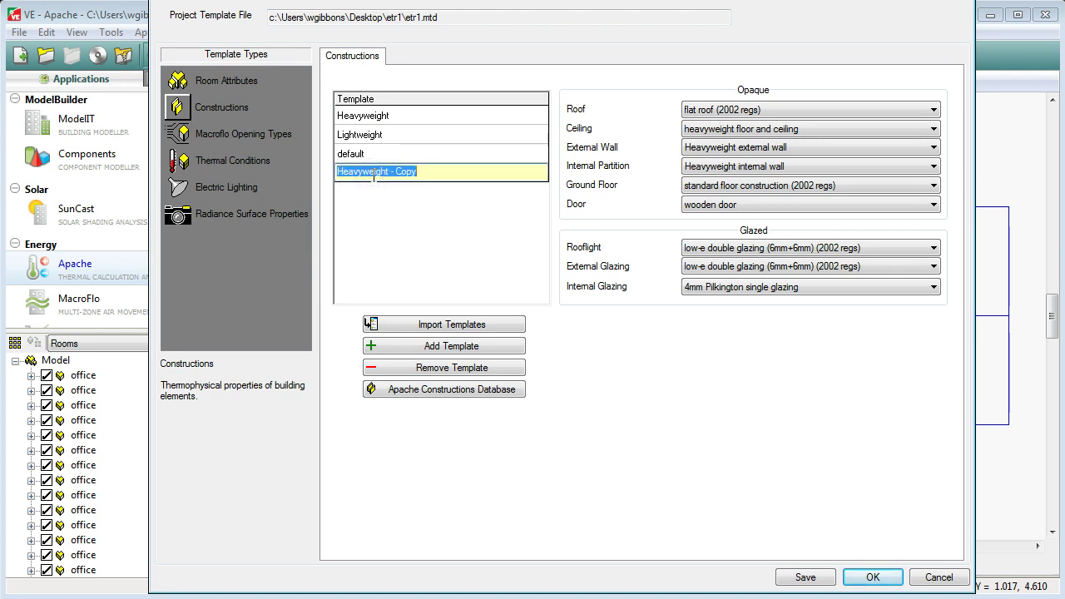
type("New construction template")
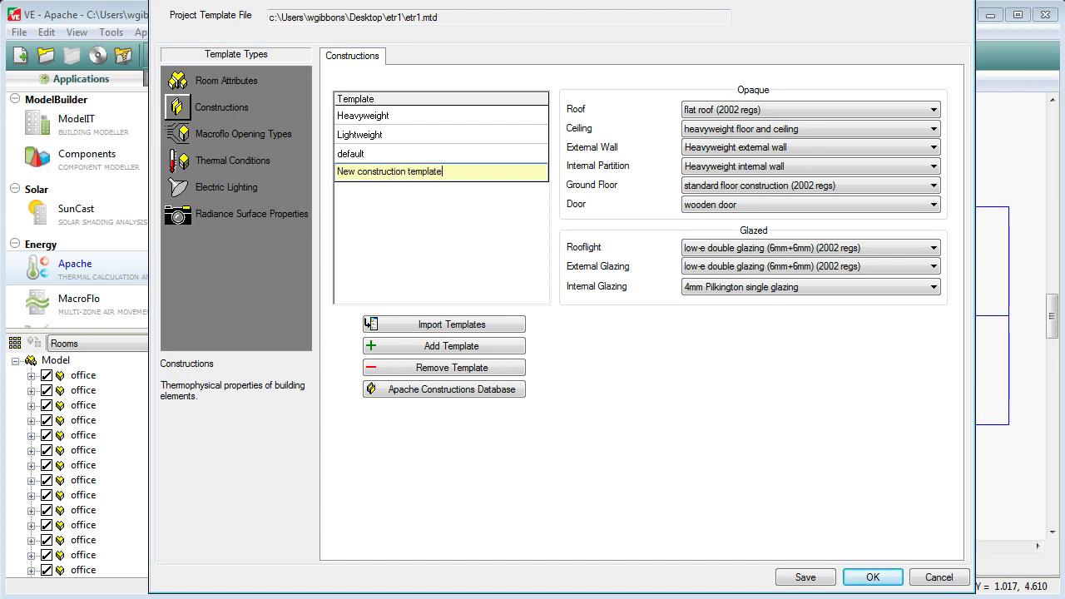
left_click(399, 205)
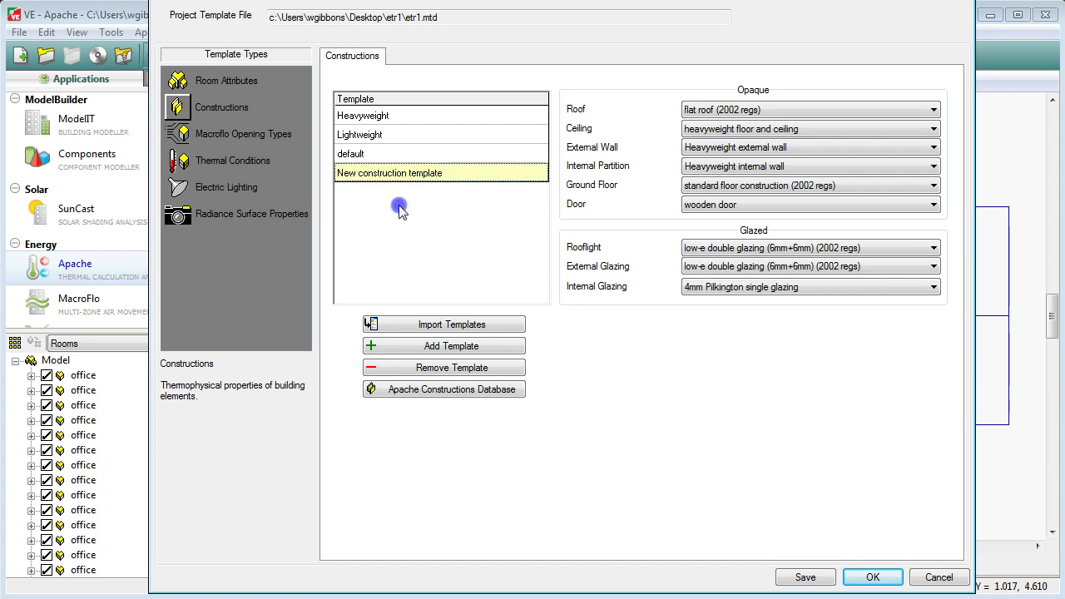
left_click(398, 181)
left_click(381, 207)
left_click(426, 391)
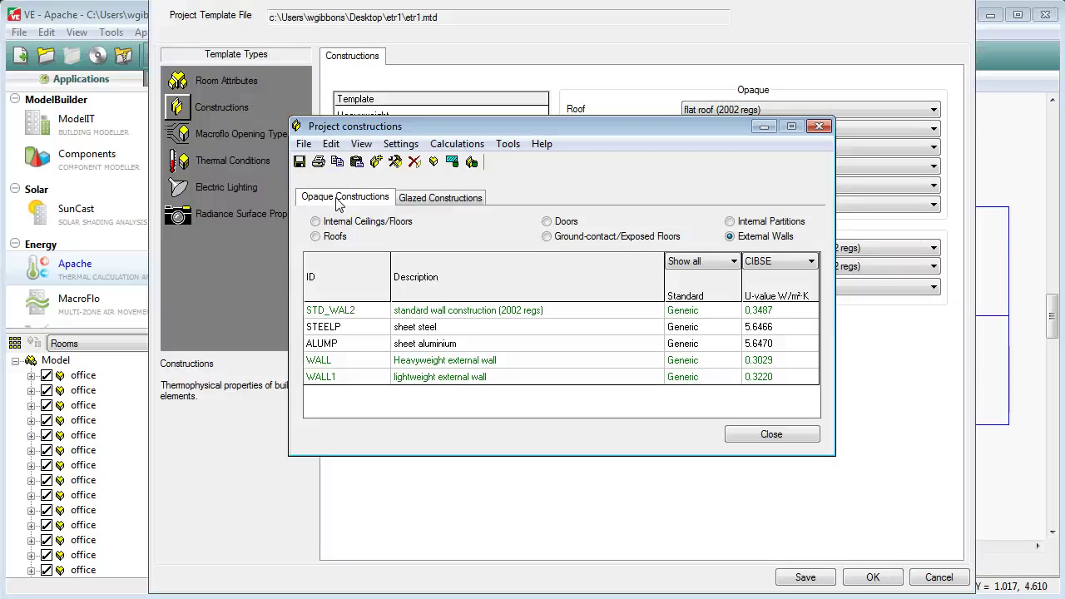
left_click(442, 199)
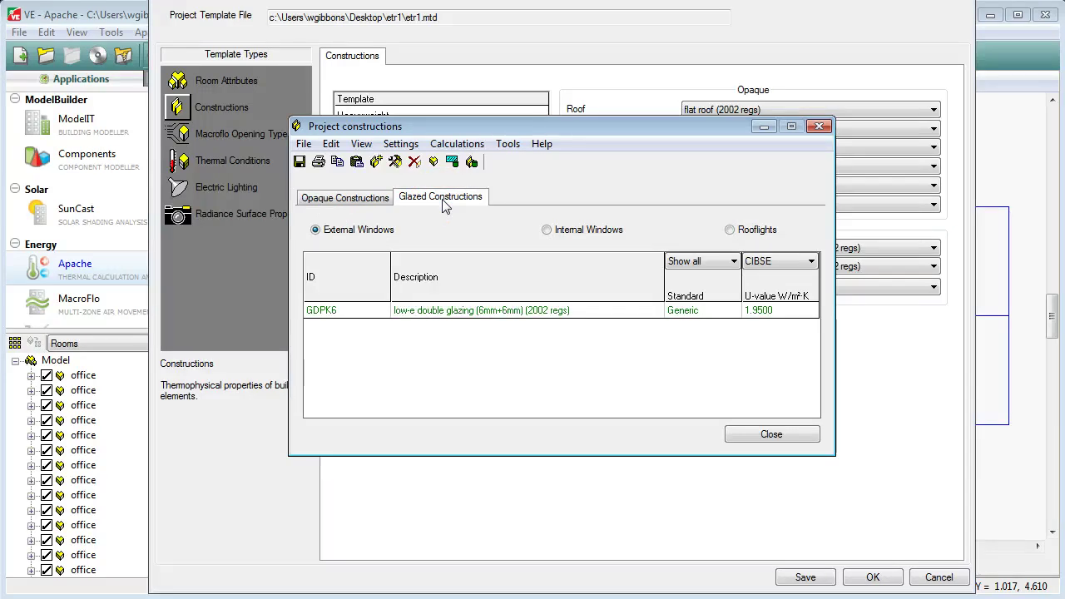
left_click(359, 202)
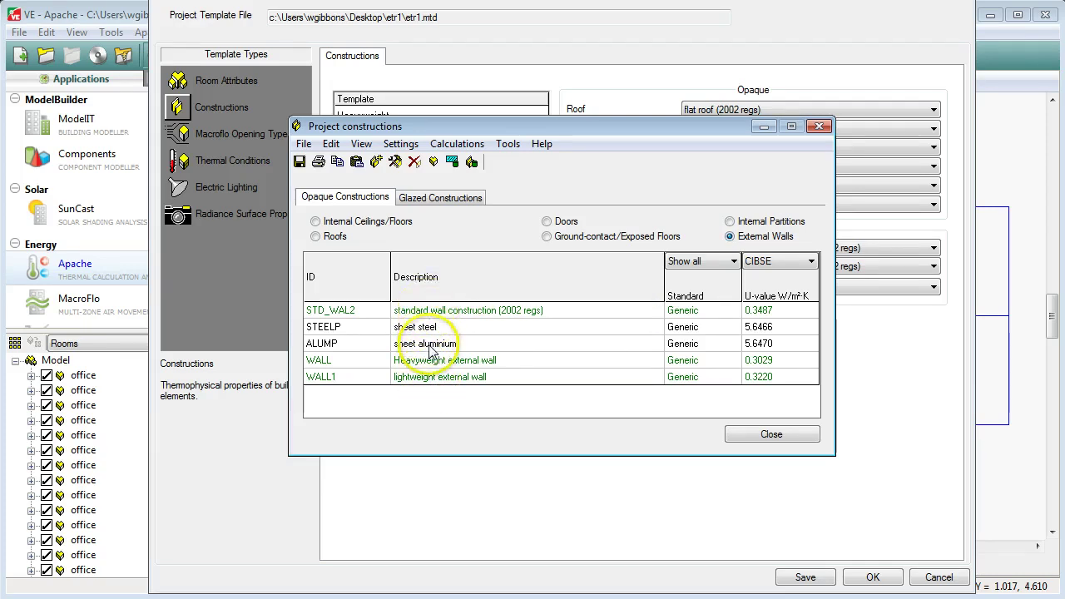
left_click(432, 314)
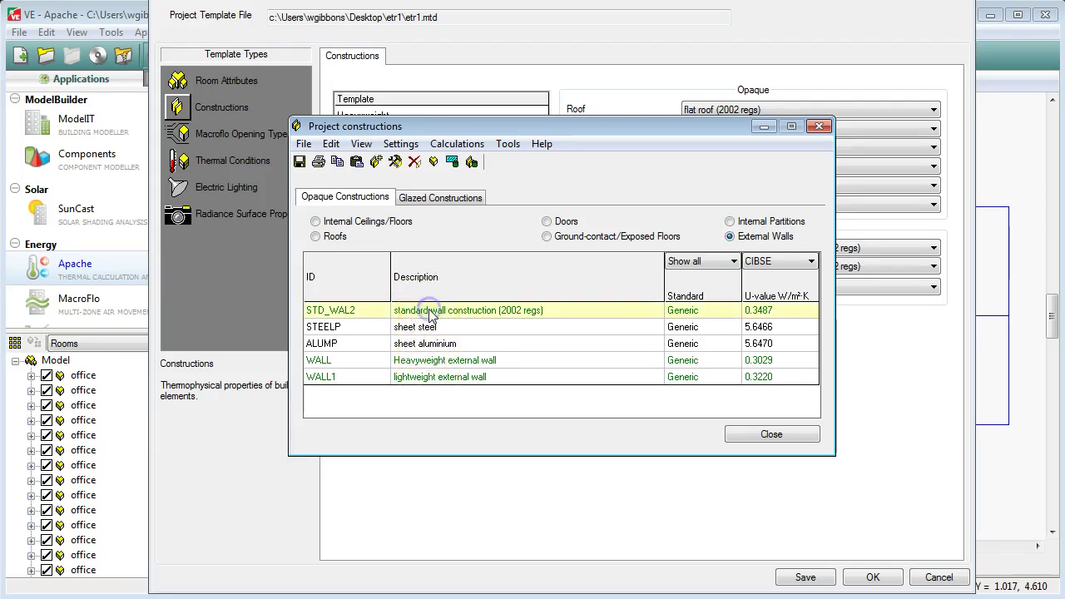
Open STD_WAL2 to inspect its brickwork, EPS, concrete block and plaster layers.
double_click(430, 310)
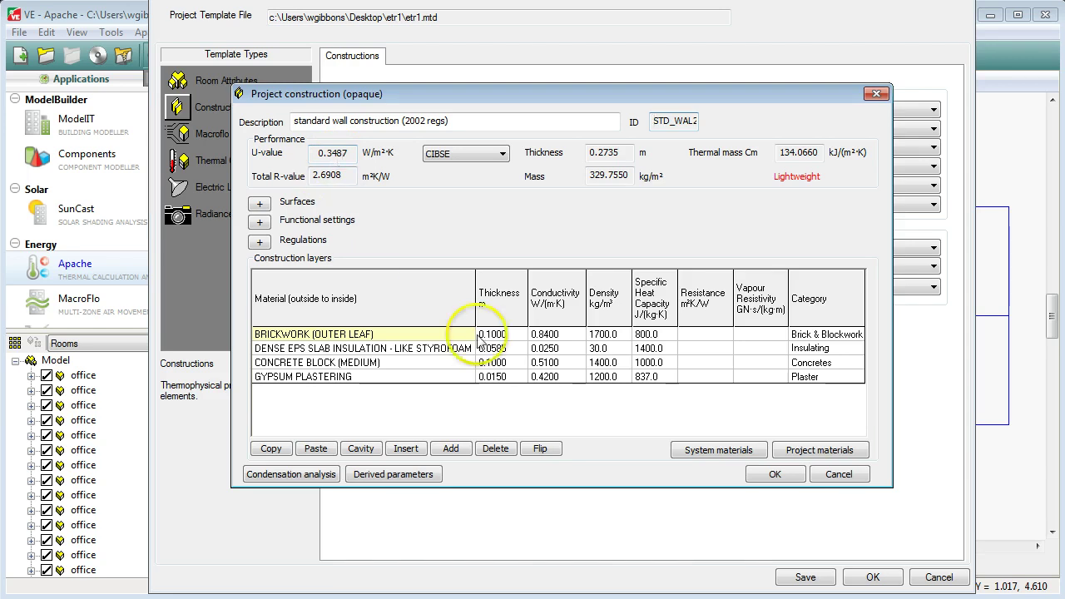
Close the STD_WAL2 editor unchanged and create a new external wall construction, WALL2.
left_click(838, 476)
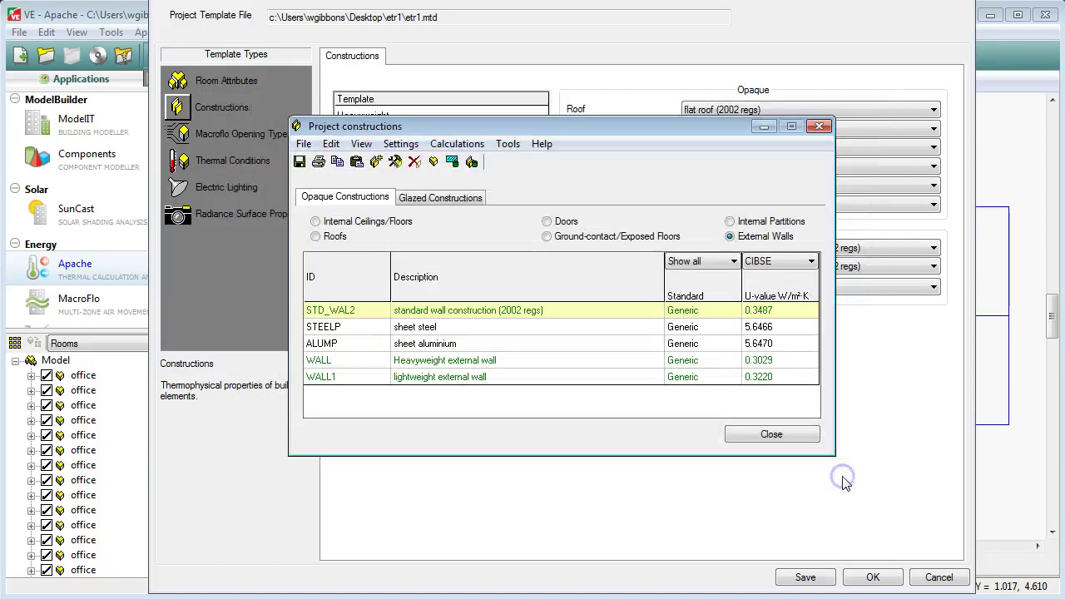
left_click(376, 162)
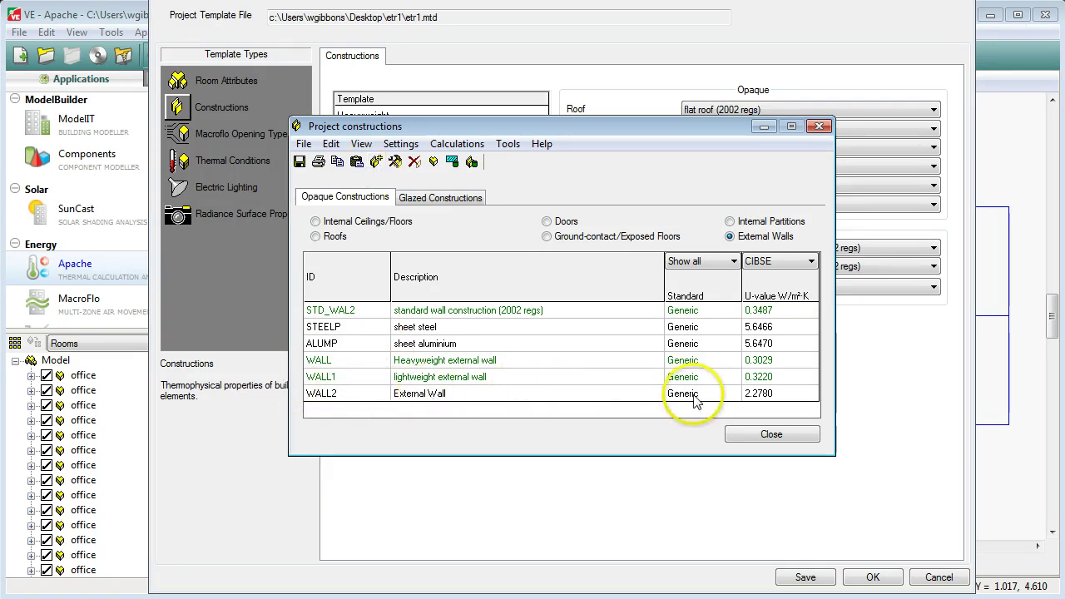
left_click(421, 398)
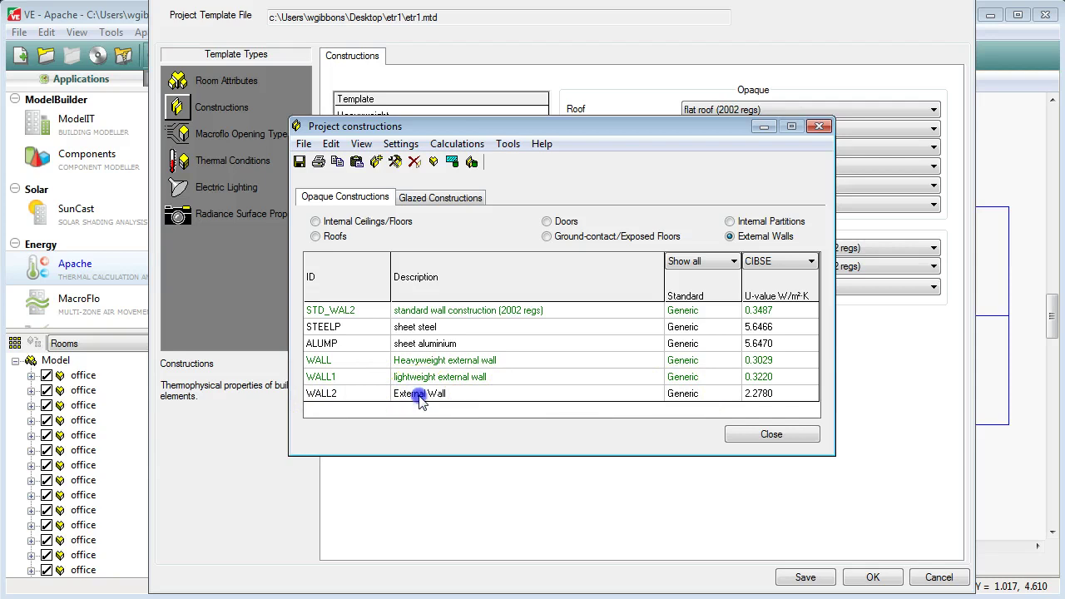
Change WALL2's description to 'New external wall type' and select its Brickwork (Outer Leaf) layer.
double_click(421, 398)
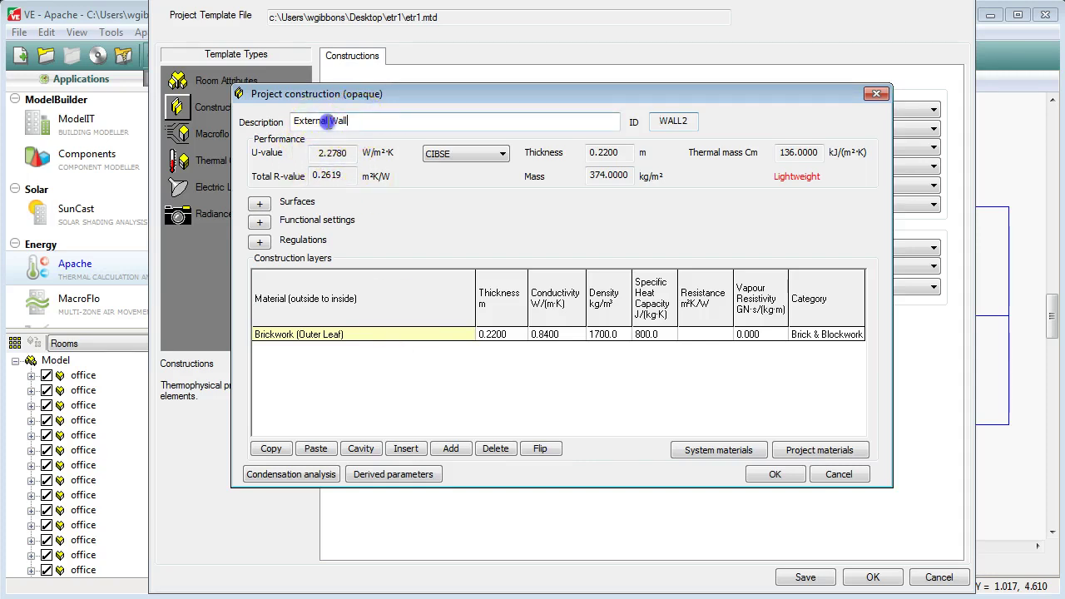
left_click_drag(351, 122, 278, 122)
type("New e")
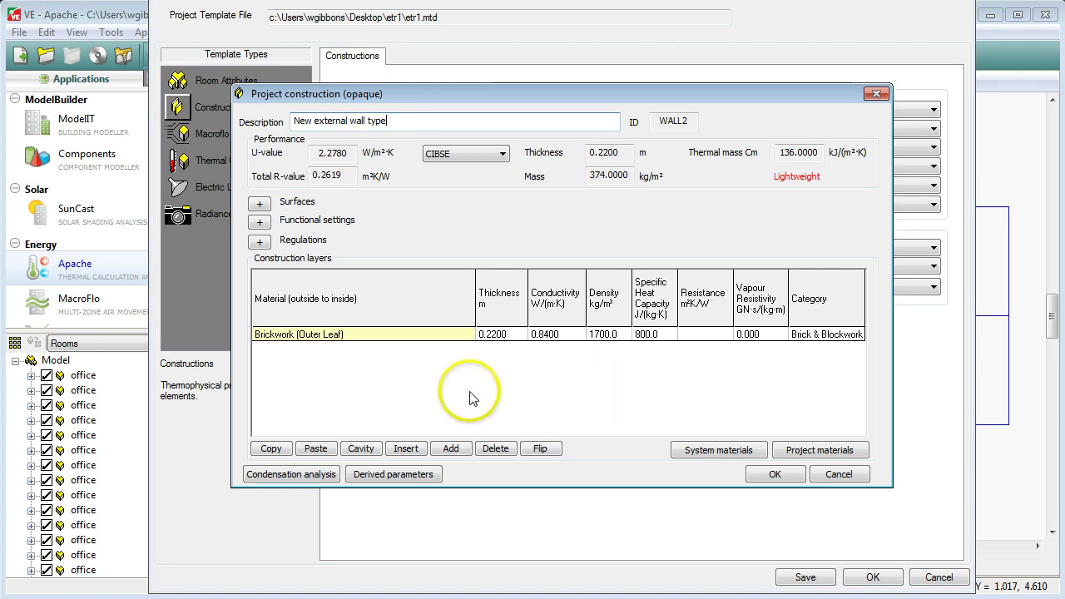
left_click(354, 337)
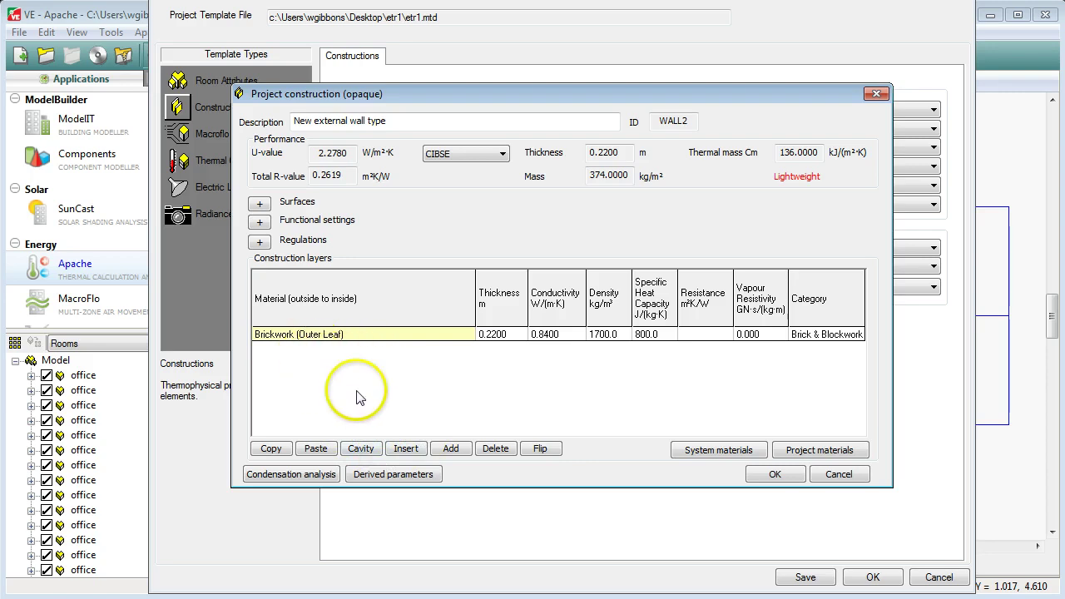
Copy the Brickwork (Outer Leaf) layer and attempt to paste it into the wall.
left_click(449, 449)
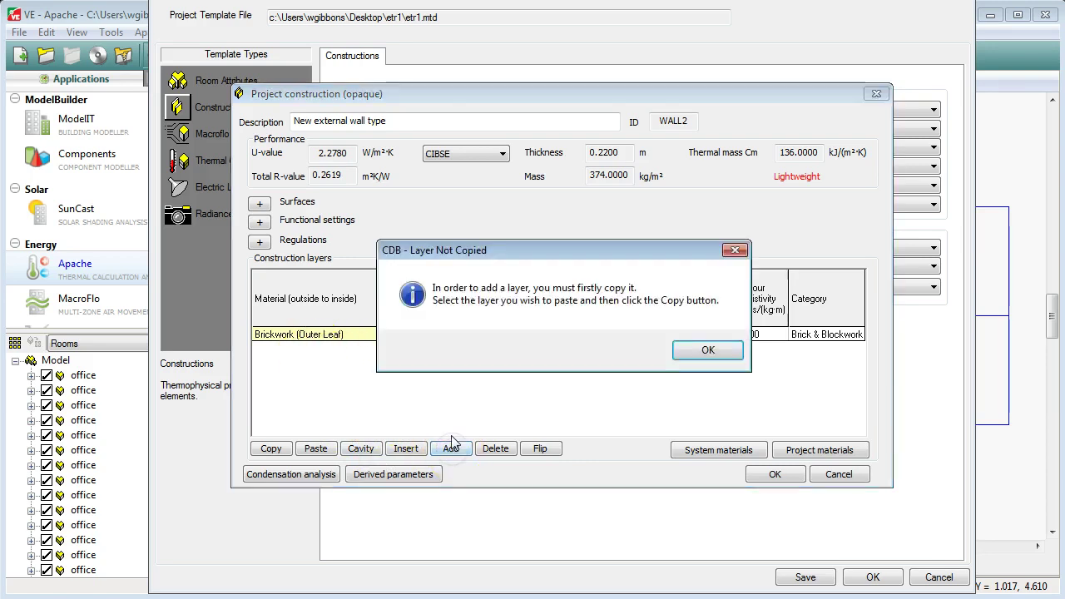
left_click(705, 351)
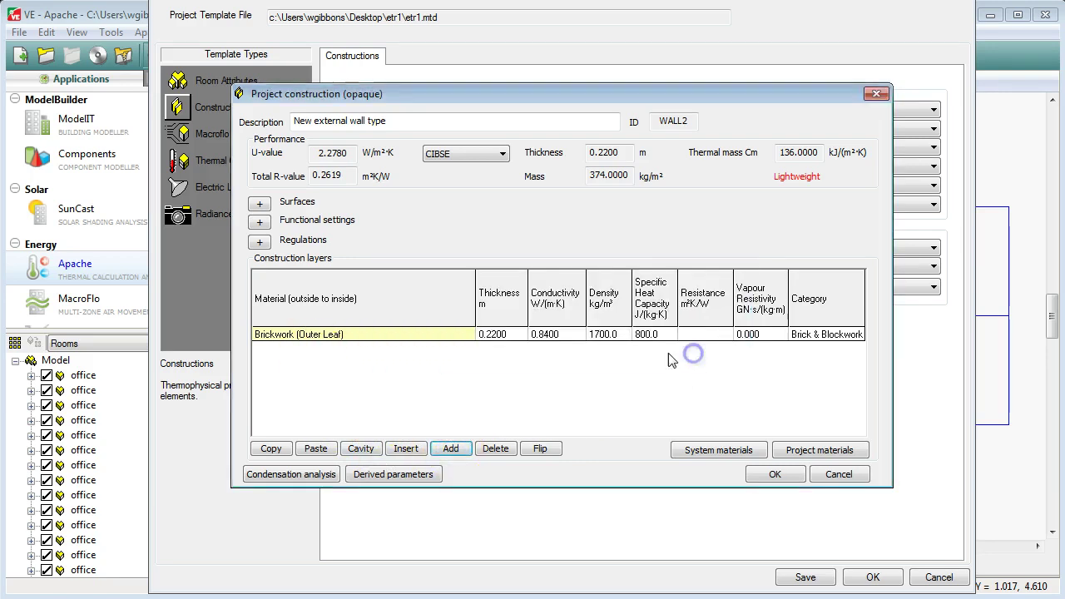
left_click(333, 337)
left_click(302, 336)
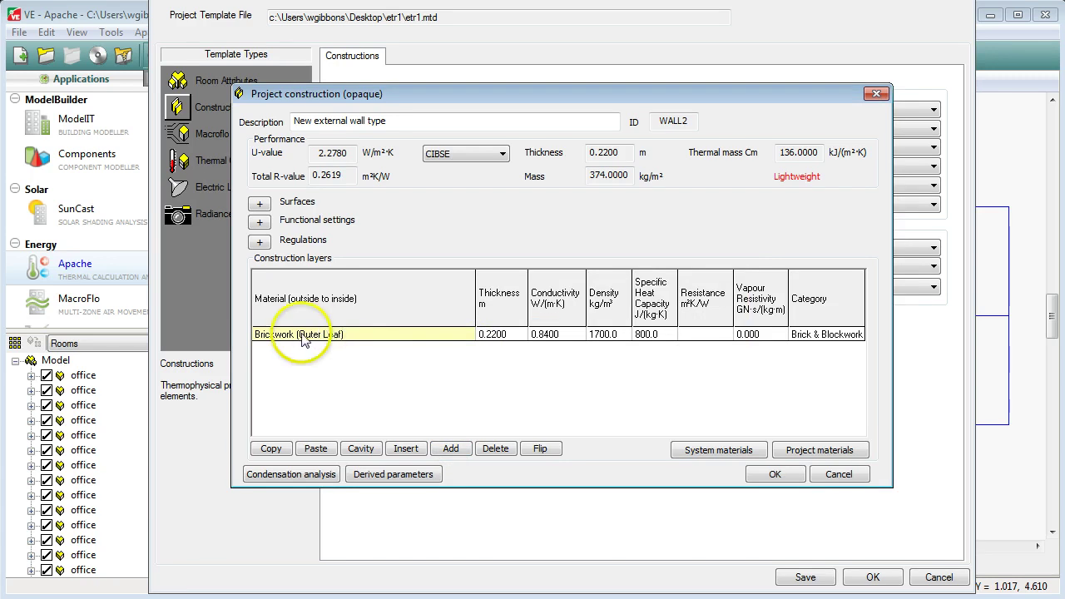
left_click(271, 449)
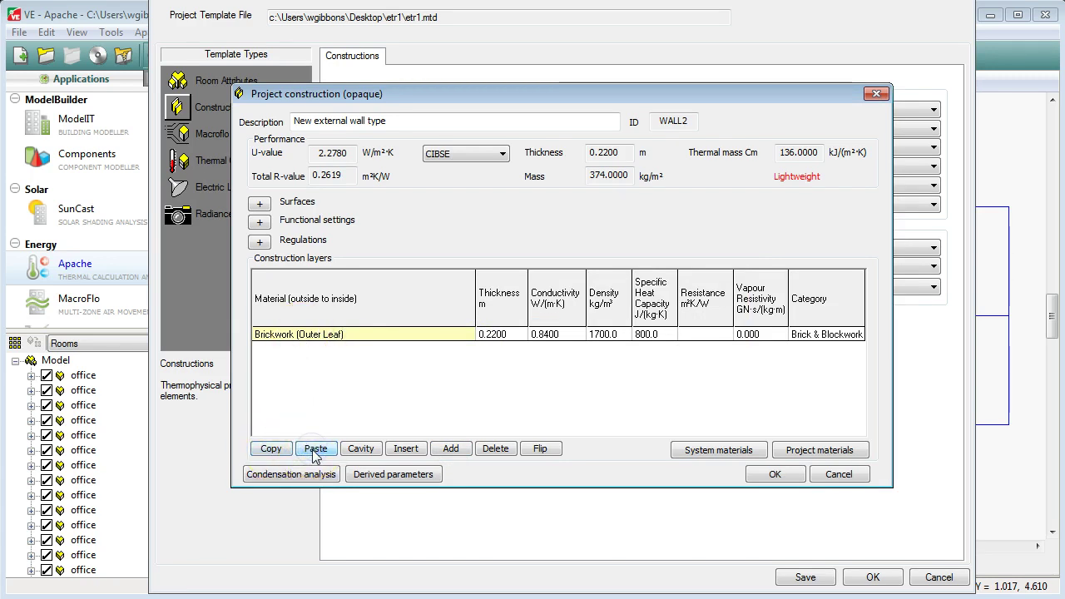
left_click(298, 448)
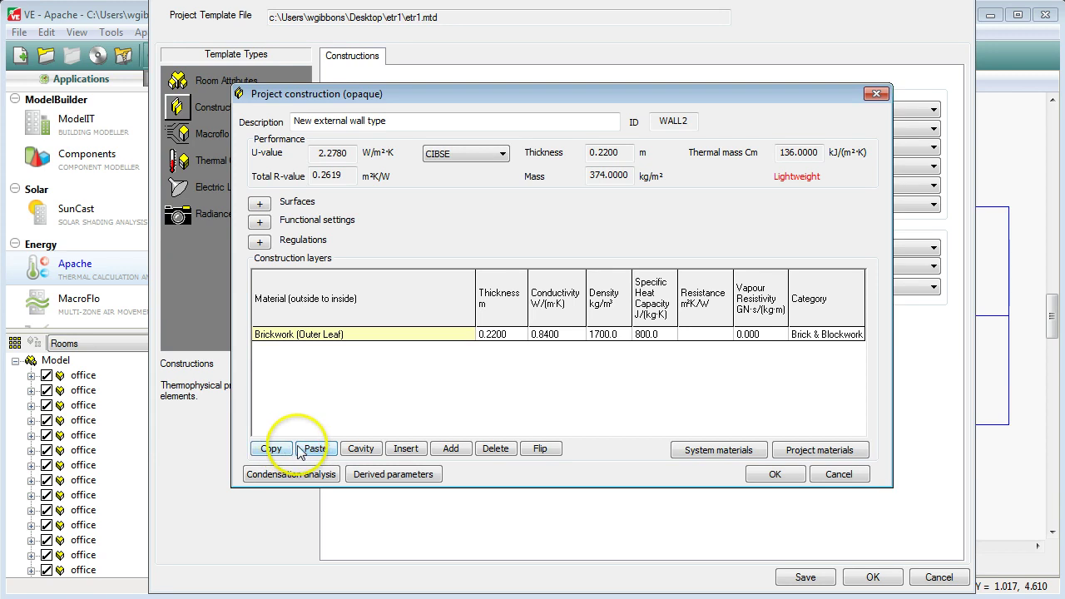
right_click(297, 362)
left_click(352, 385)
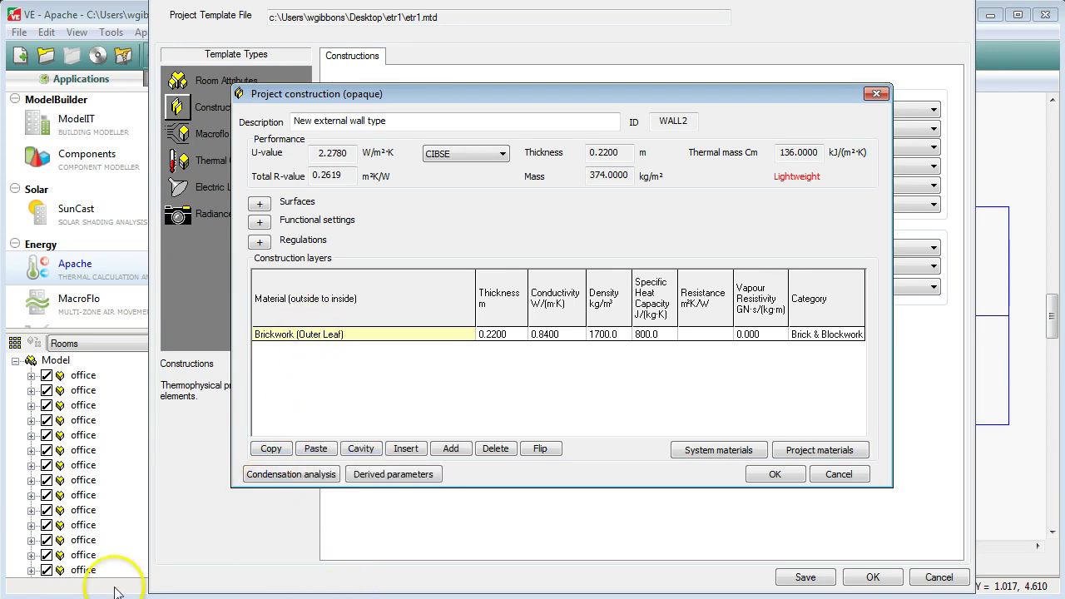
Add two more Brickwork (Outer Leaf) layers, reaching 0.6600 m and U-value 1.0386.
left_click(450, 448)
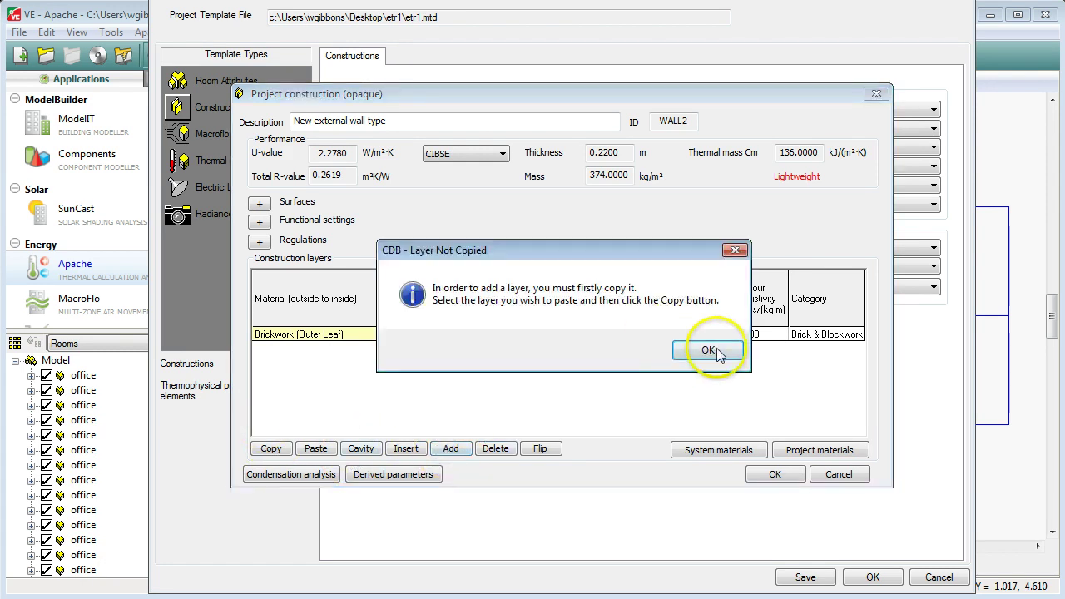
left_click(713, 350)
left_click(383, 337)
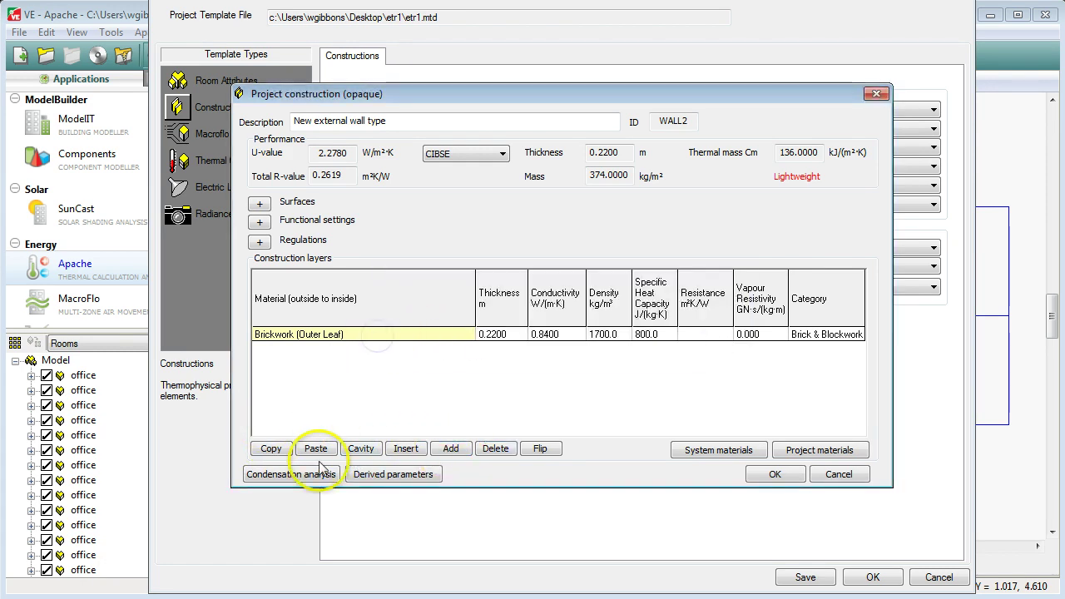
left_click(277, 450)
left_click(450, 449)
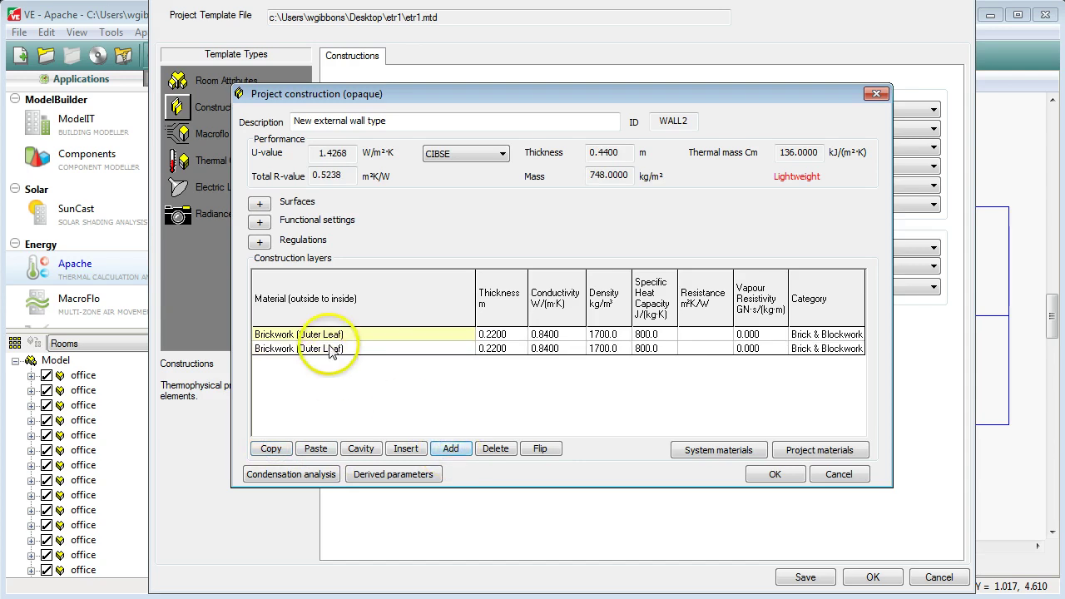
left_click(452, 451)
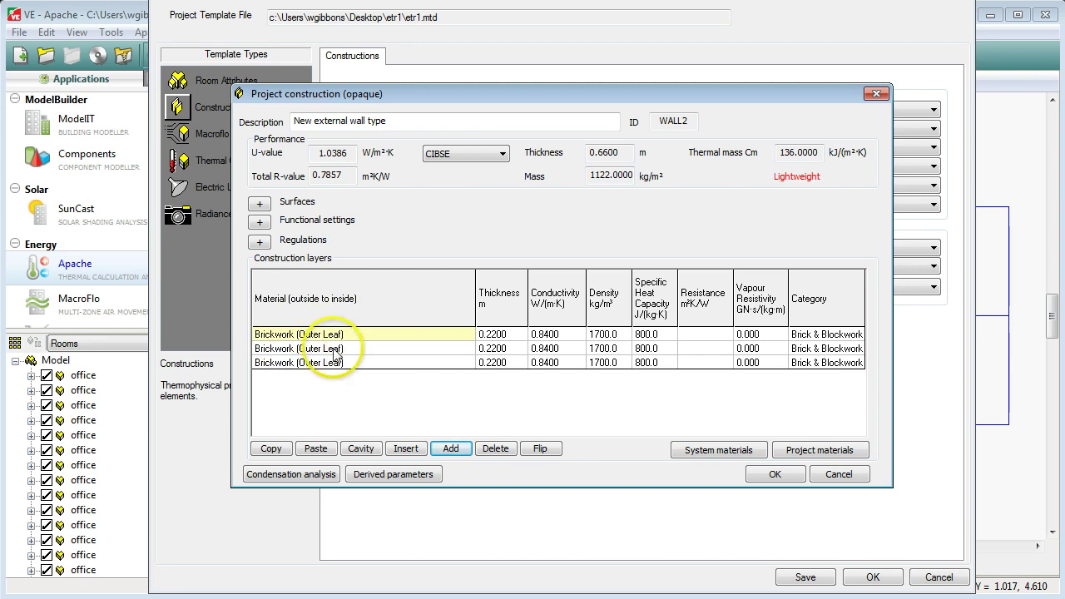
Insert a 0.1000 m Cavity below the outer brickwork, giving U-value 0.8750.
left_click(282, 336)
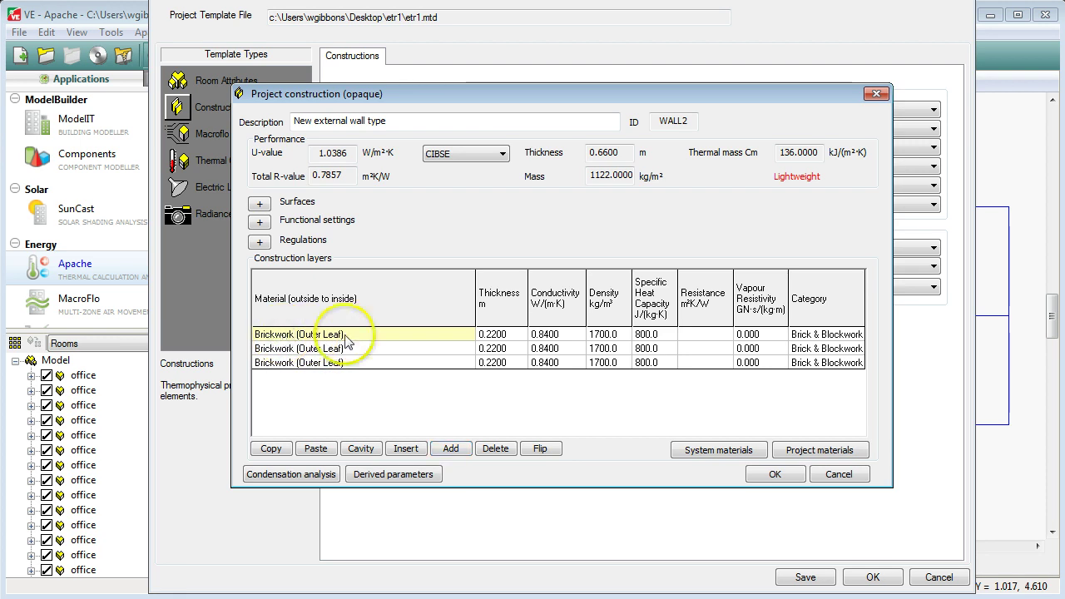
left_click(361, 449)
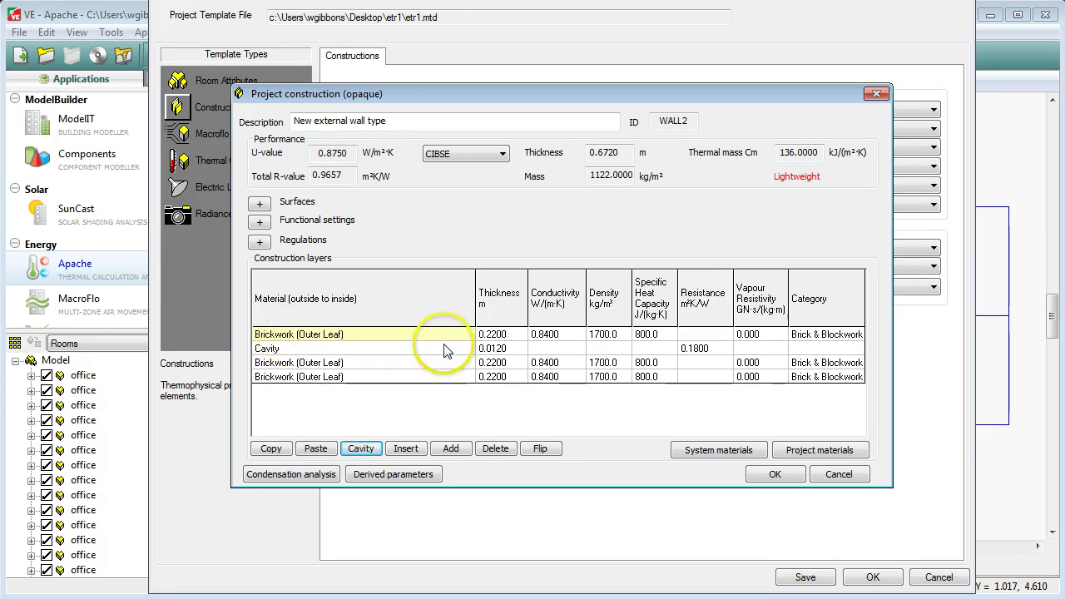
left_click(498, 350)
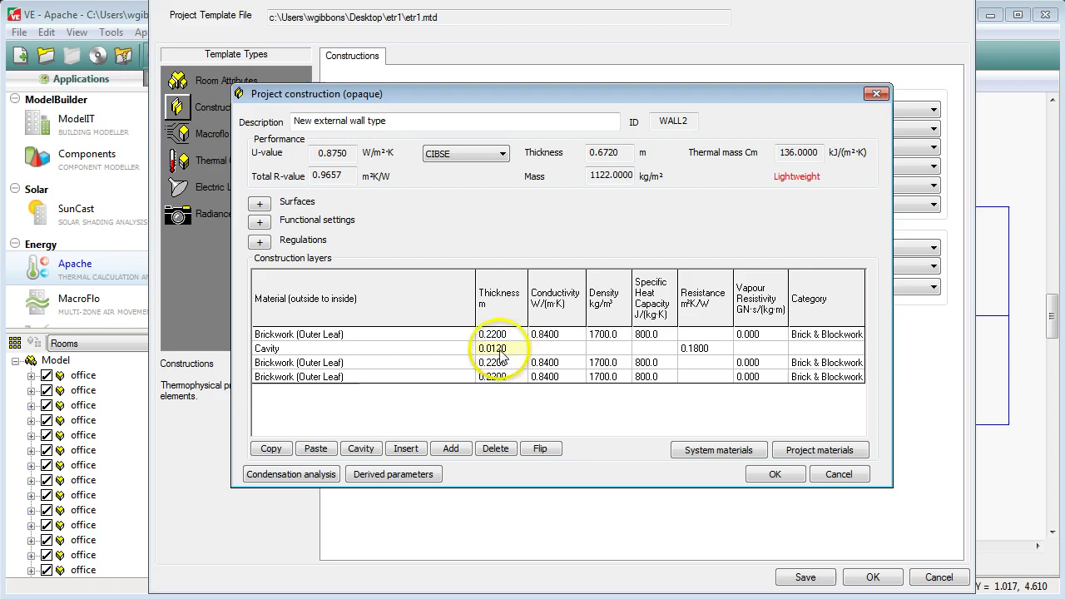
double_click(499, 347)
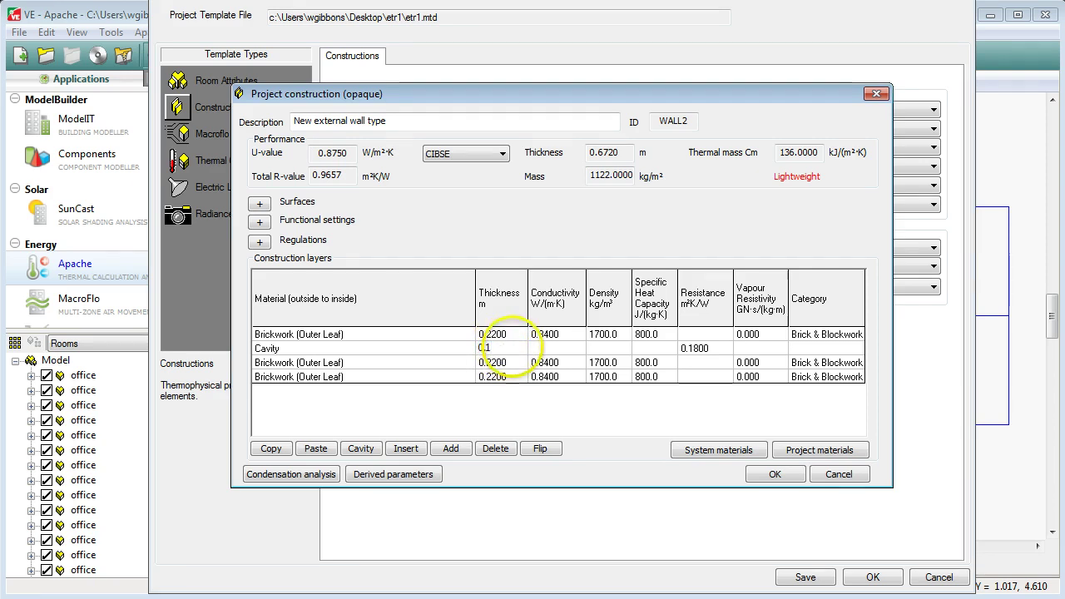
left_click(352, 363)
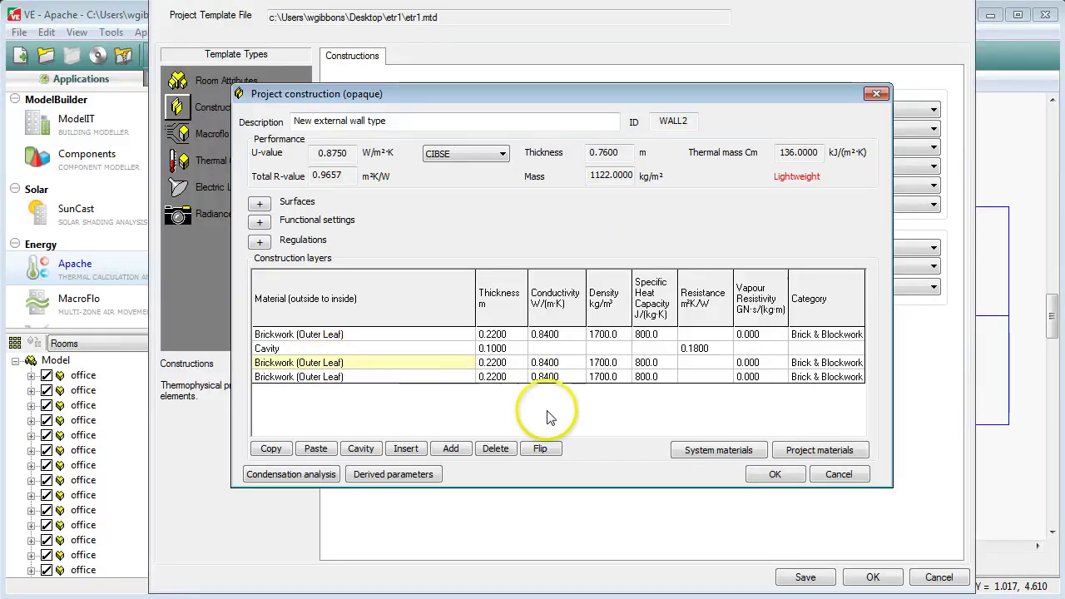
List the system Insulating Materials and bring up the options for EPS SLAB.
left_click(713, 451)
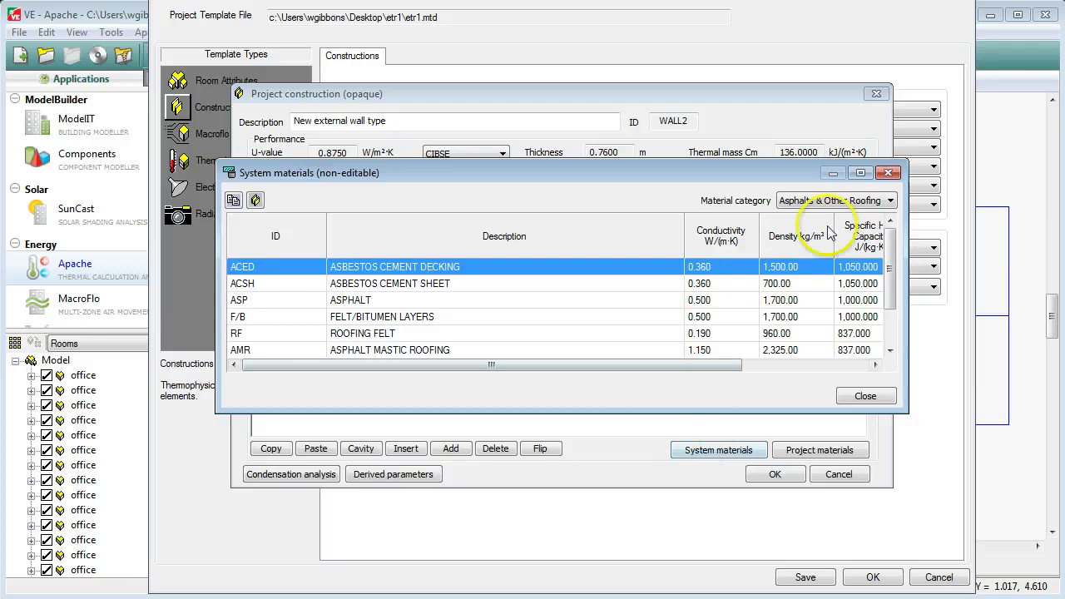
left_click(872, 202)
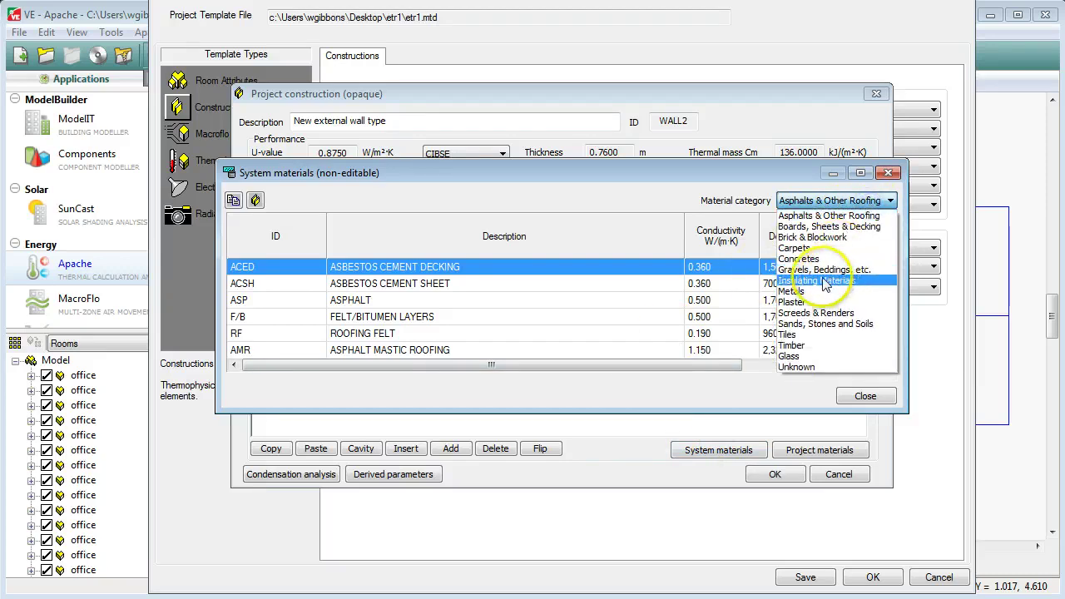
left_click(809, 283)
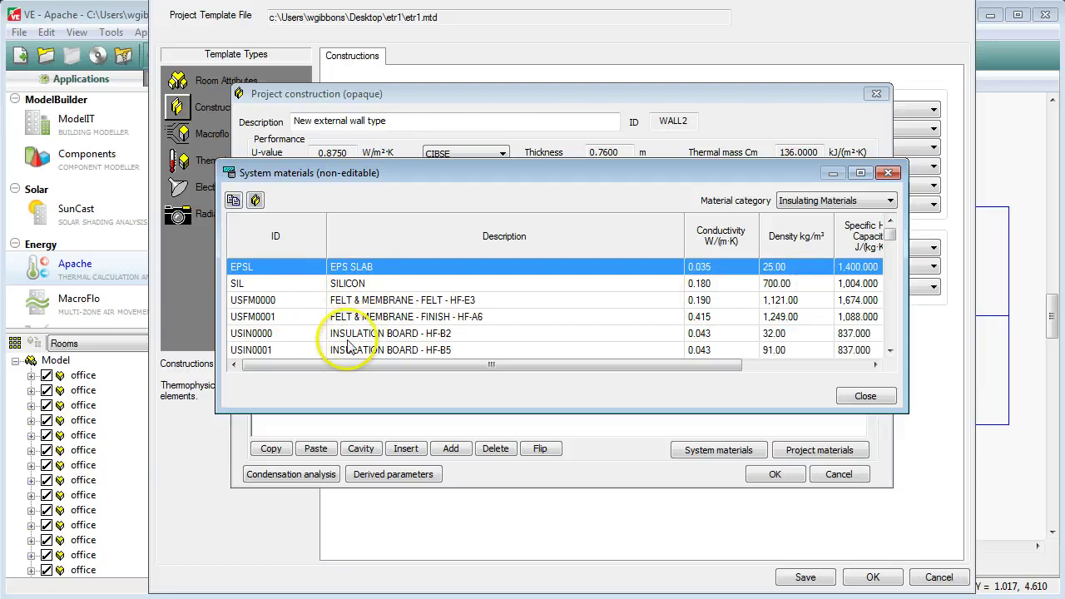
right_click(360, 275)
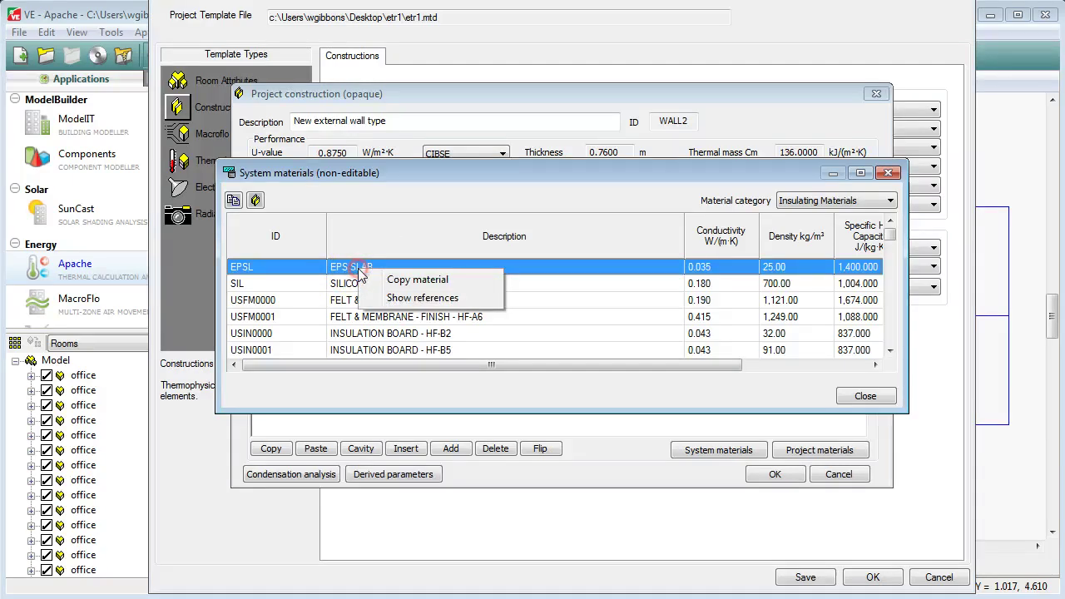
Paste EPS SLAB as the third layer and set its thickness to 0.0700 m.
left_click(403, 281)
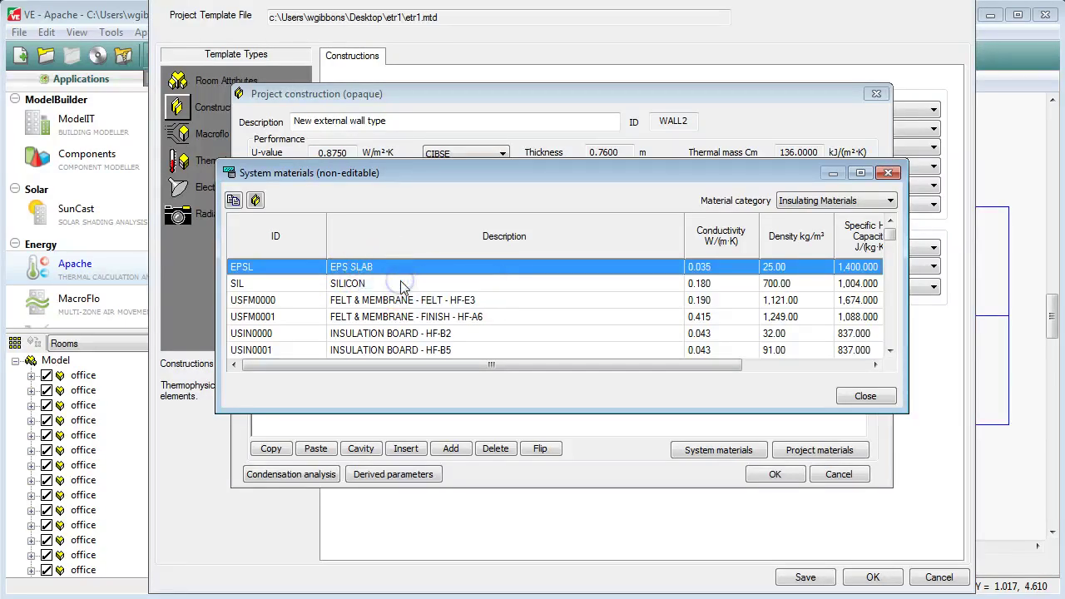
left_click(866, 396)
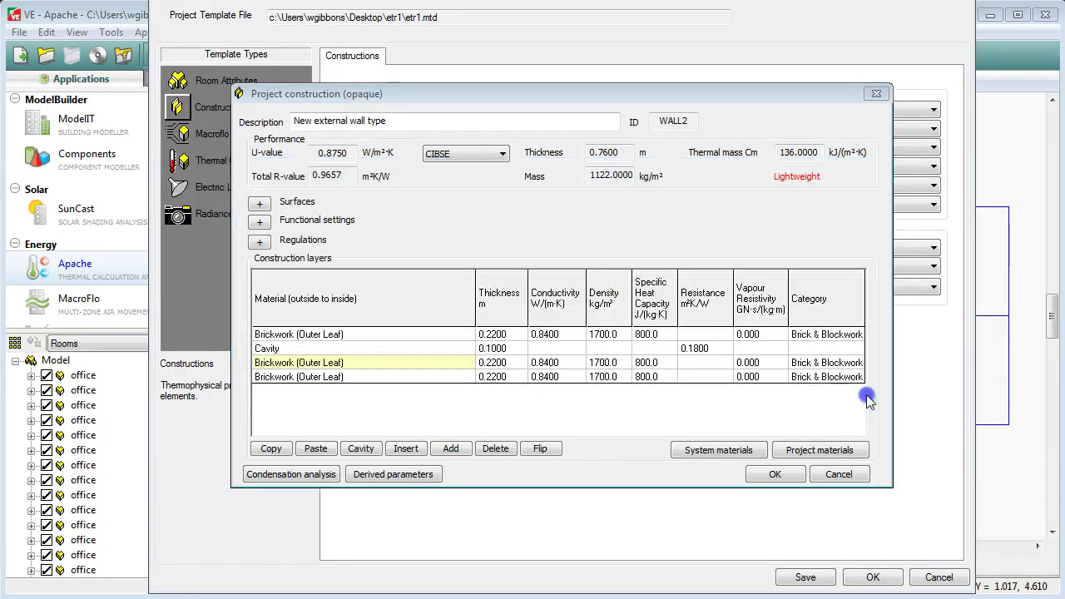
left_click(317, 450)
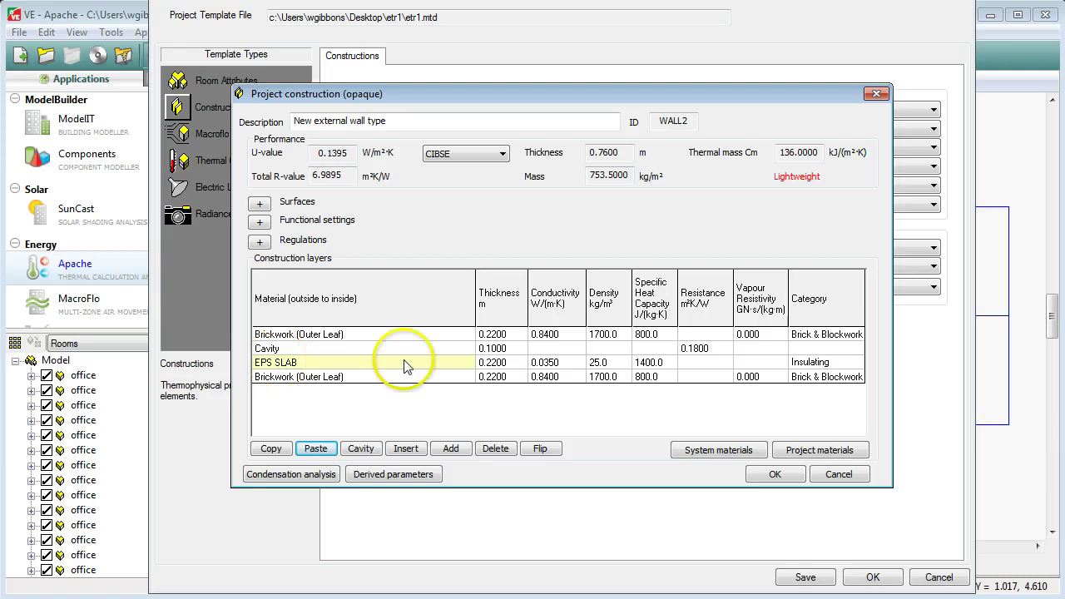
left_click(494, 366)
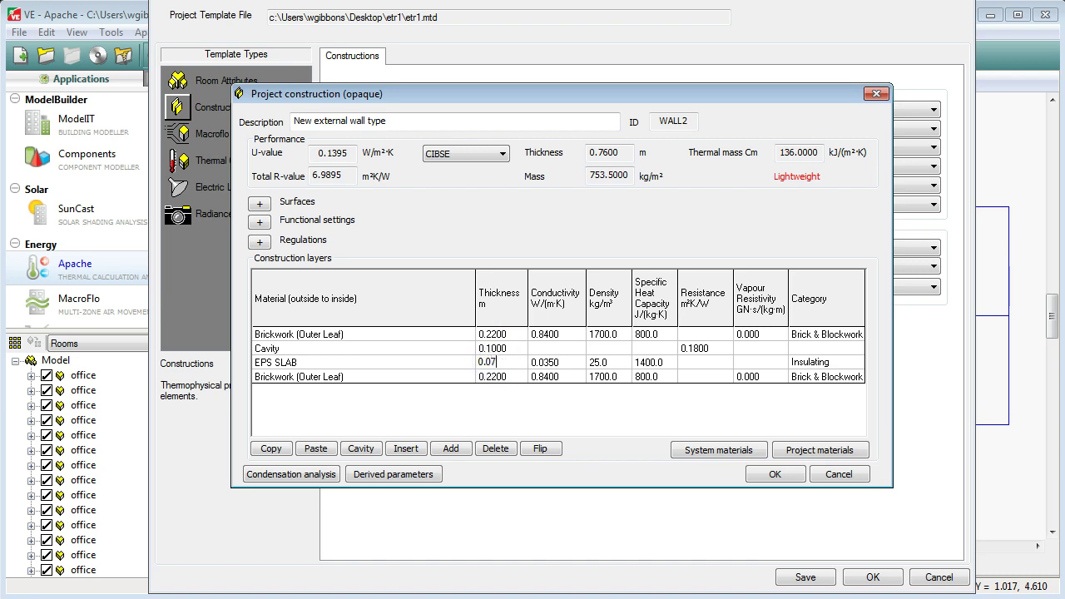
left_click(379, 377)
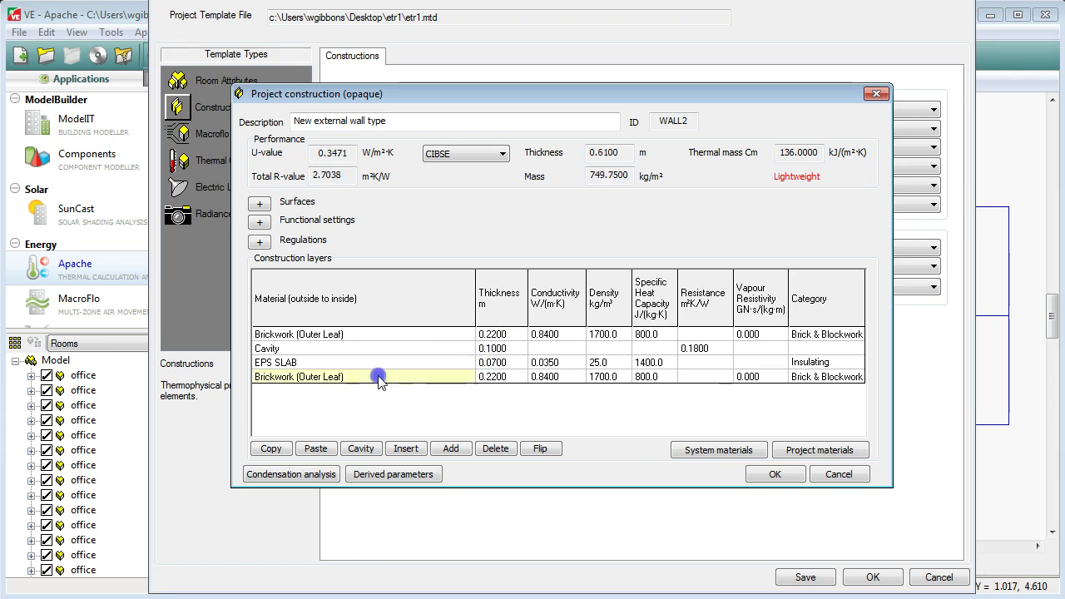
mouse_move(336, 383)
left_mouse_down()
mouse_move(281, 380)
mouse_move(352, 390)
mouse_move(280, 384)
left_mouse_up()
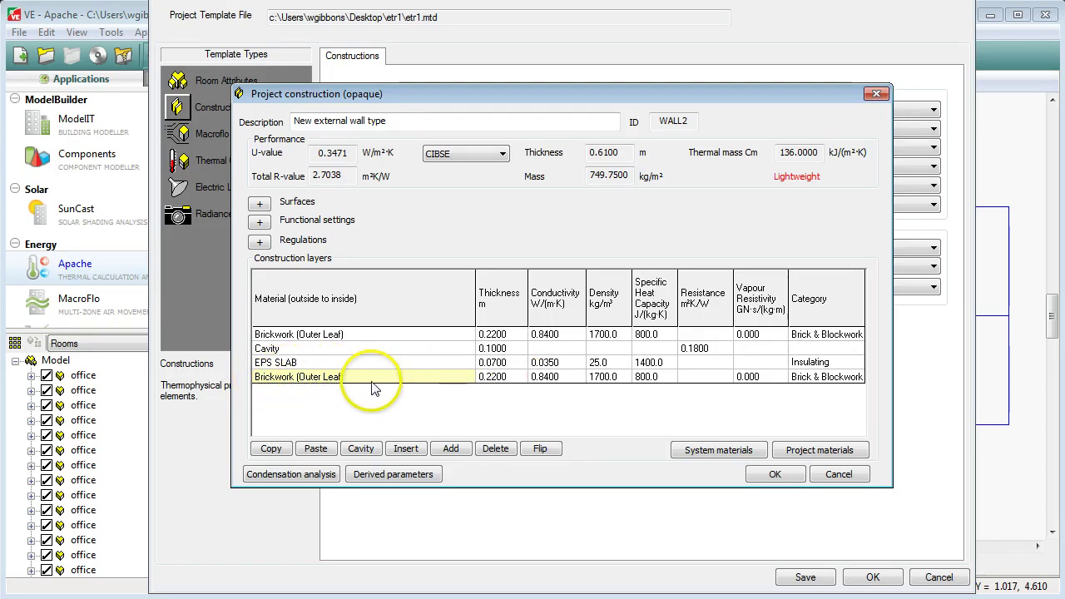
Replace the inner brickwork layer with CONCRETE BLOCK (MEDIUM) from the system Concretes.
left_click(705, 454)
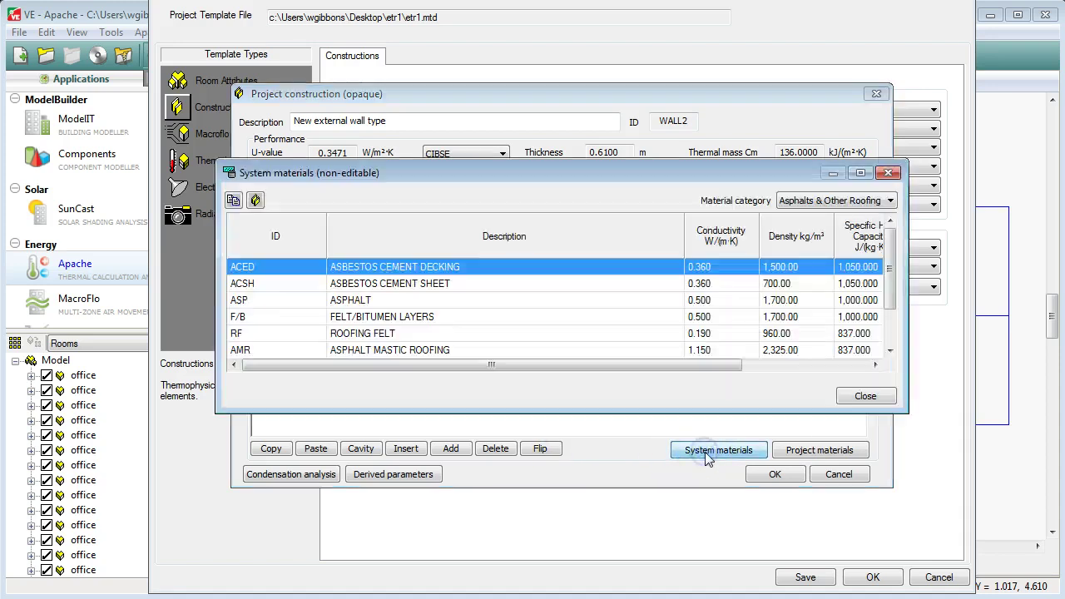
left_click(810, 201)
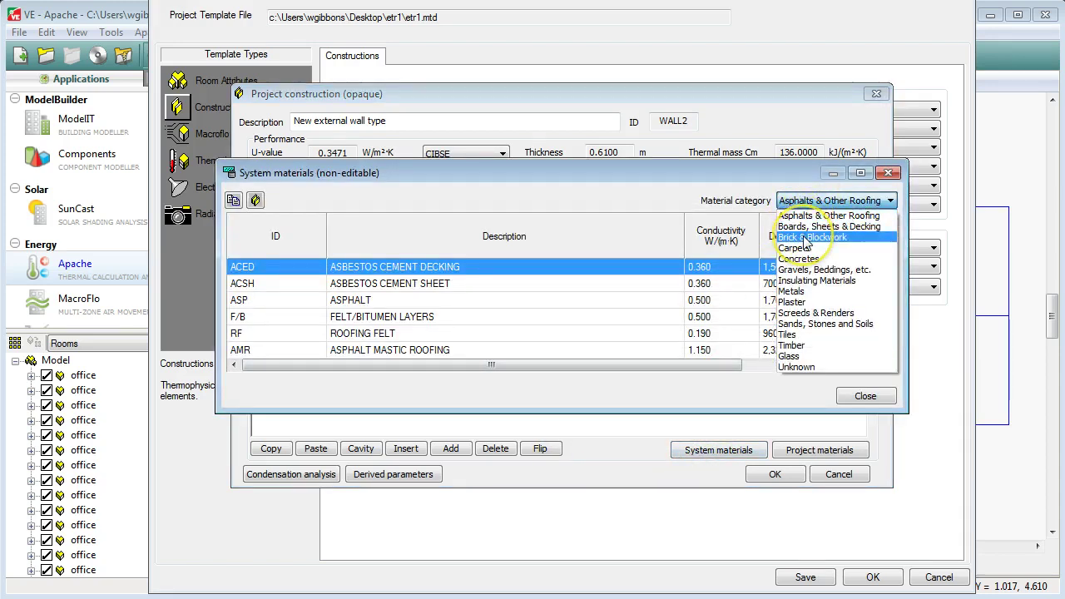
left_click(789, 259)
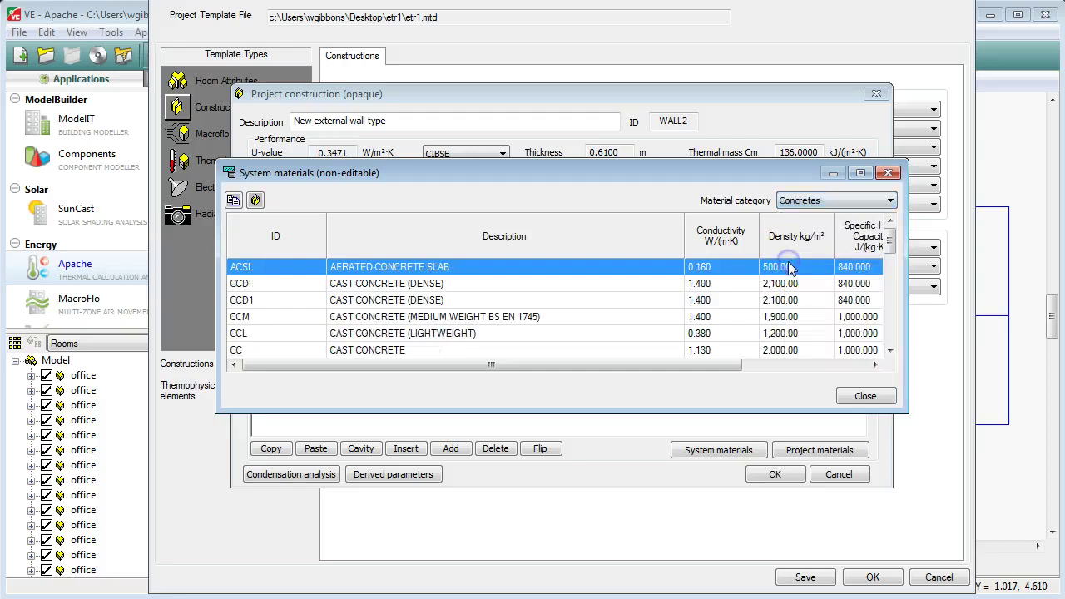
left_click(890, 351)
left_click(890, 351)
left_click(890, 351)
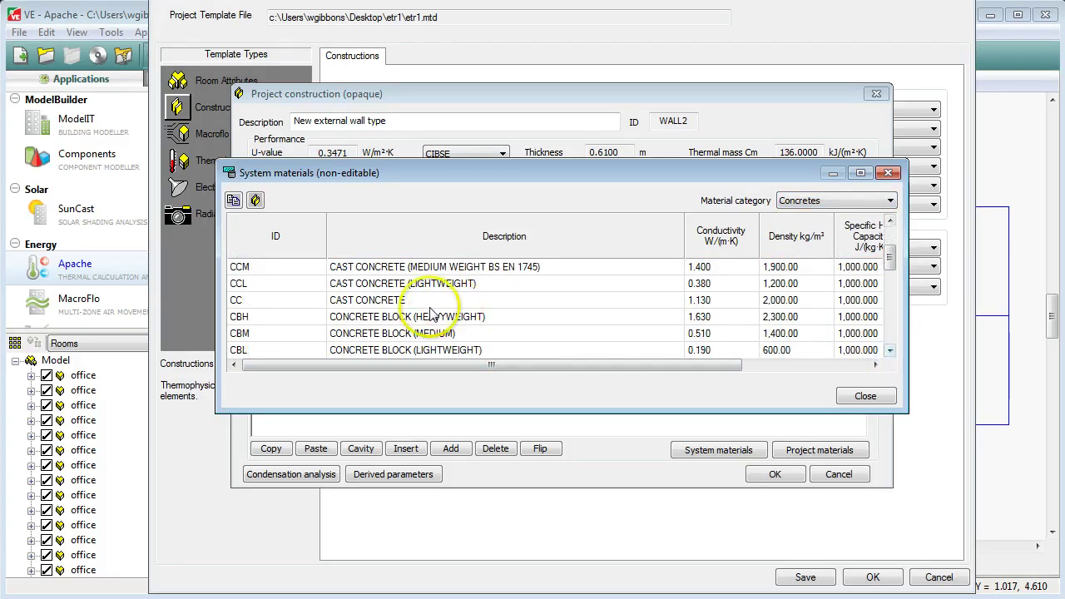
left_click(369, 334)
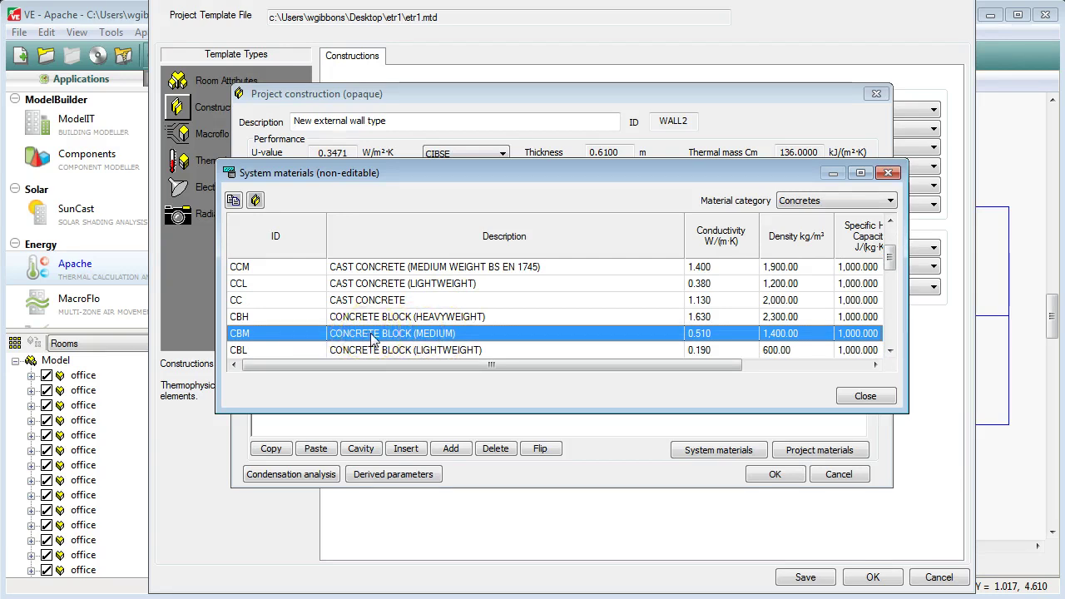
right_click(372, 337)
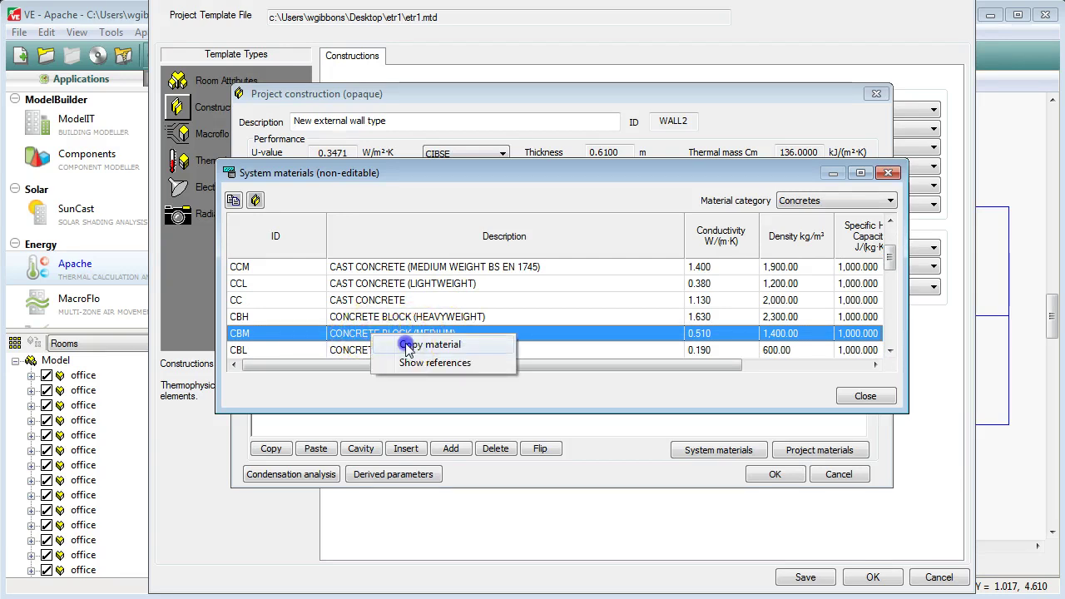
left_click(407, 348)
left_click(857, 397)
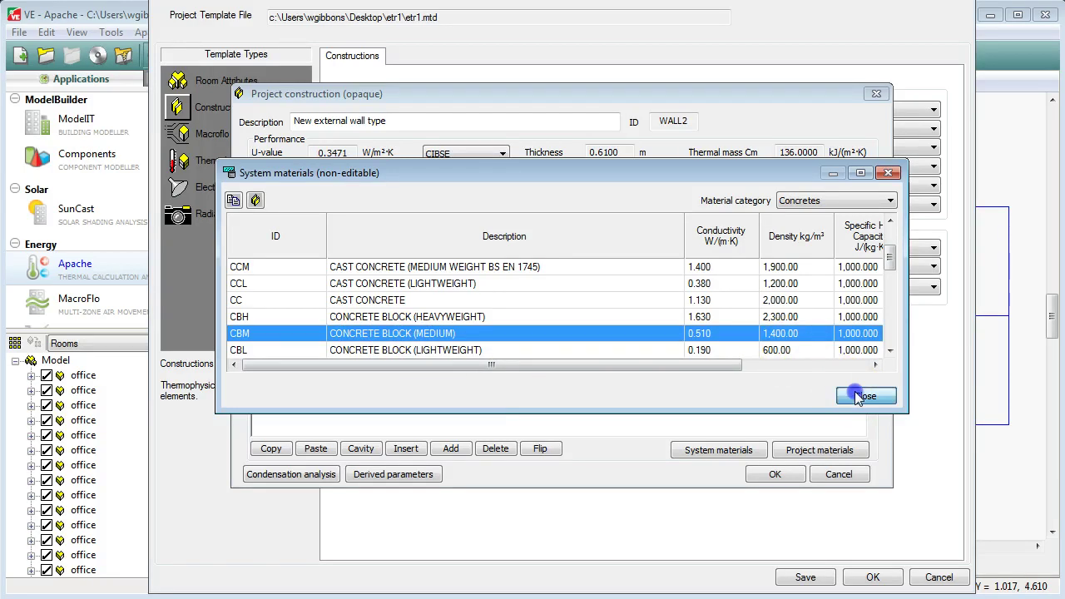
left_click(317, 449)
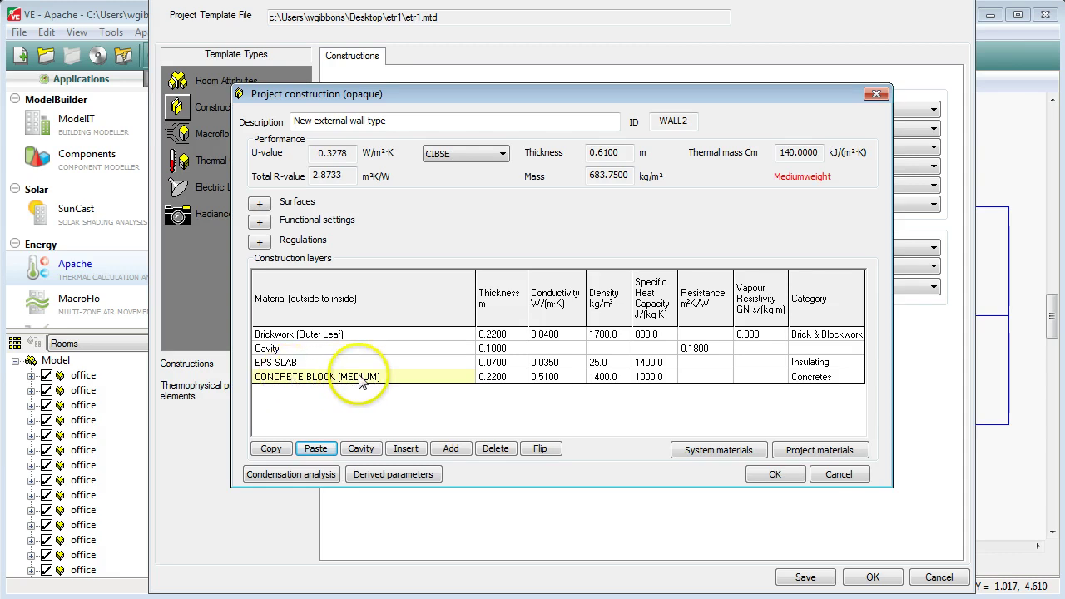
Set WALL2's brickwork and concrete block layers to 0.1 m each, giving U-value 0.3742 W/m²K.
left_click(497, 333)
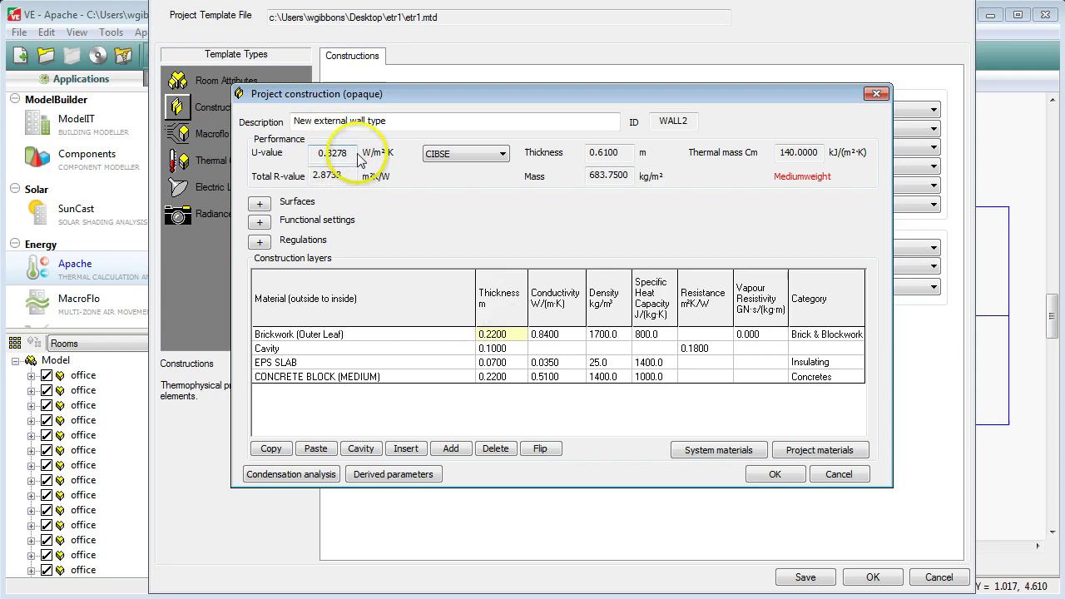
left_click(500, 335)
left_click_drag(502, 336, 472, 333)
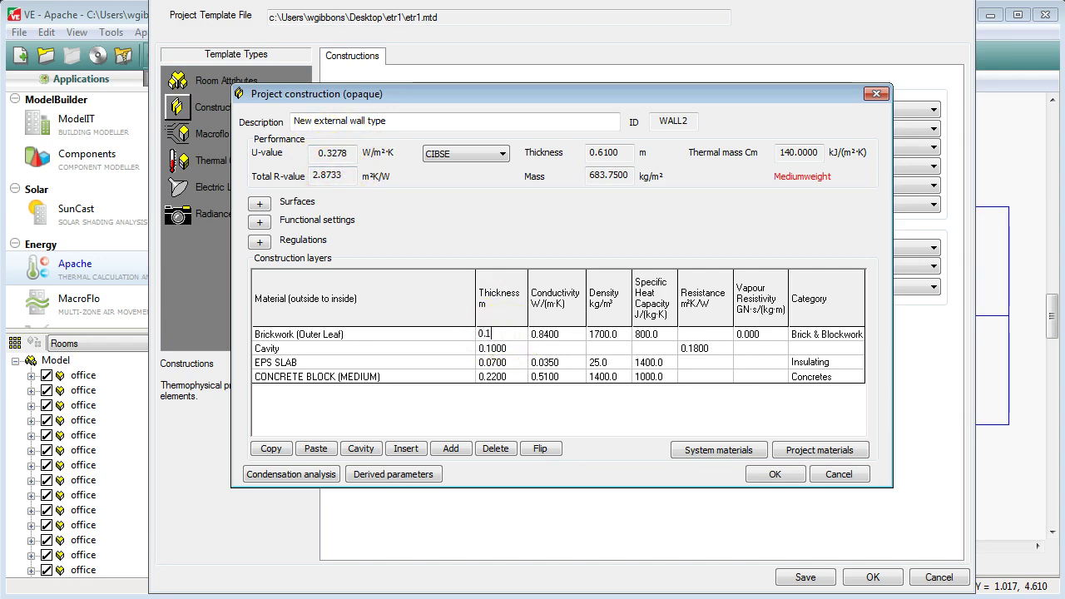
left_click(491, 377)
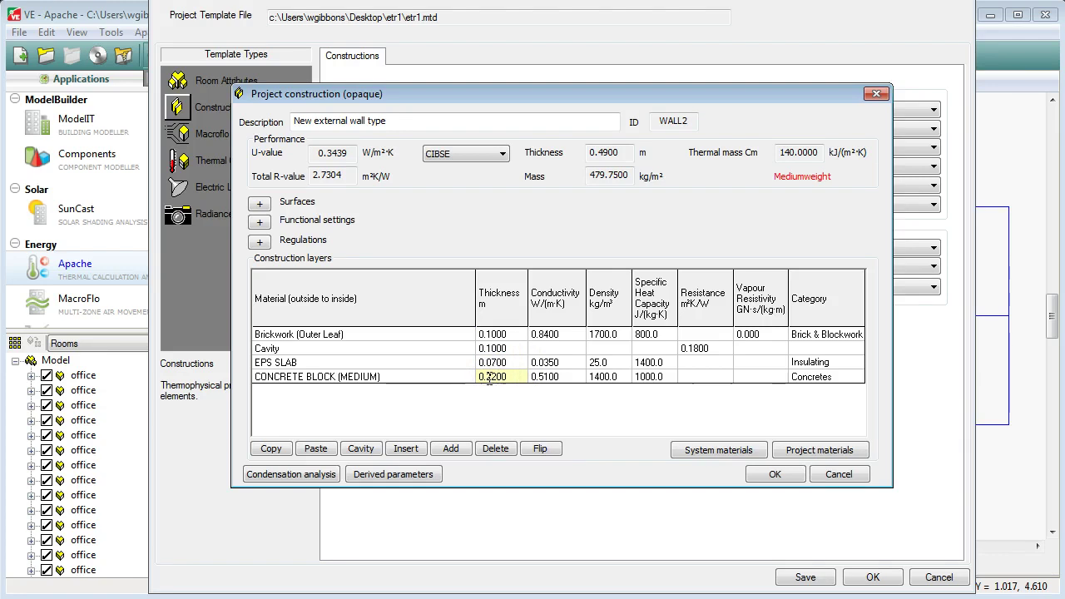
left_click(513, 379)
type("0.1")
key("Return")
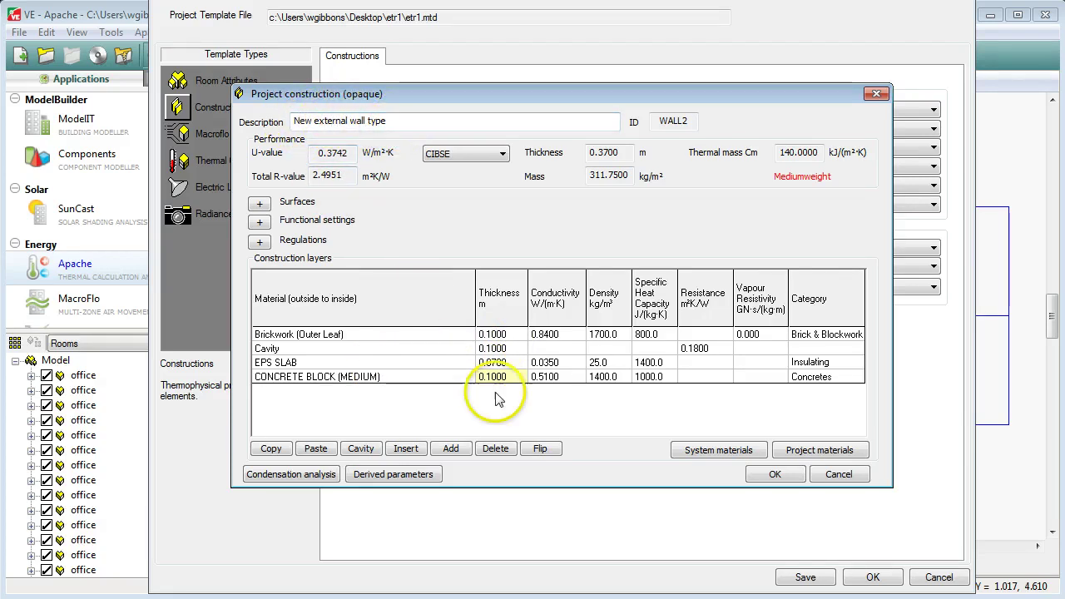
Accept the edited wall construction, close the project constructions list and save the changes.
left_click(775, 474)
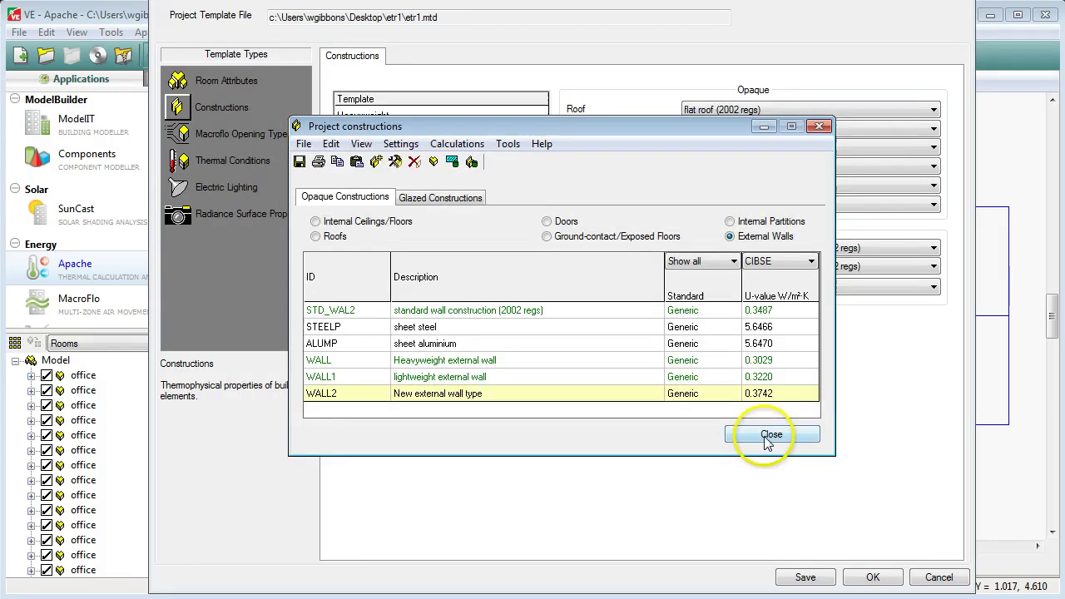
left_click(764, 436)
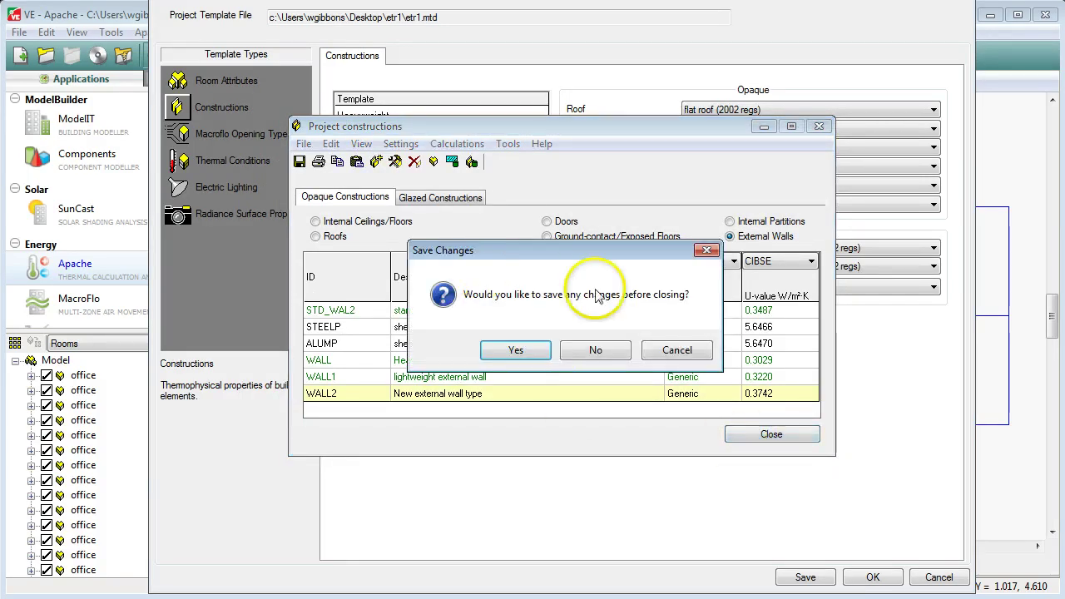
left_click(516, 350)
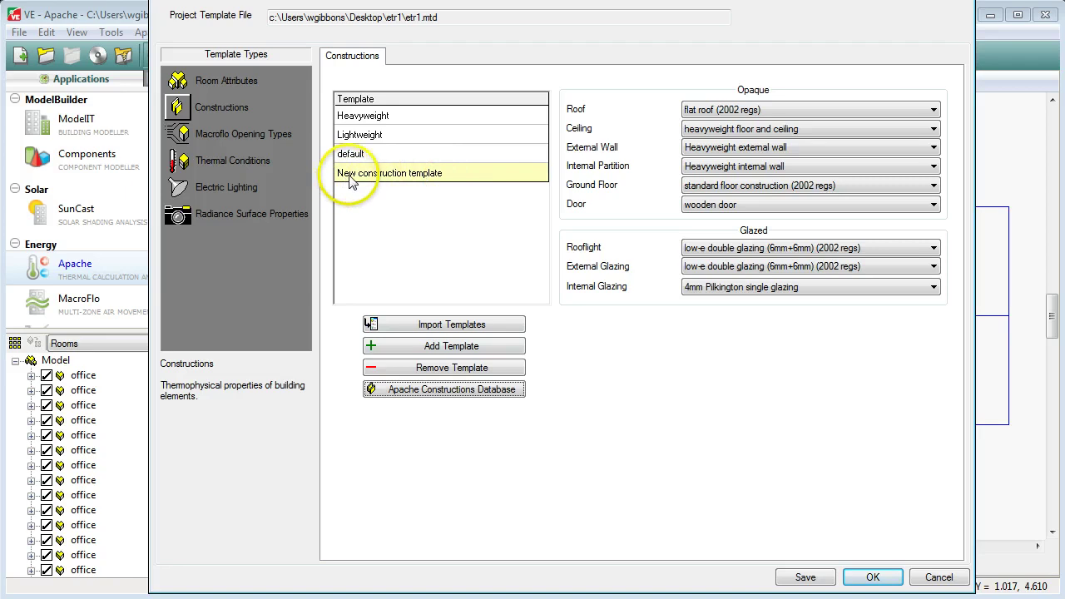
Assign New external wall type as the New construction template's external wall construction.
left_click(429, 177)
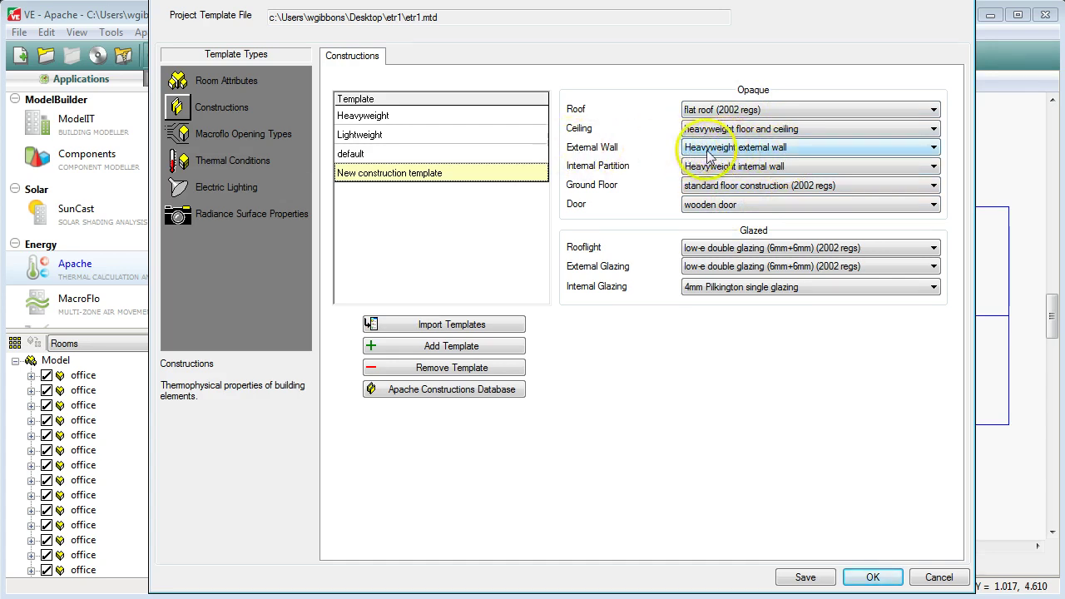
left_click(742, 148)
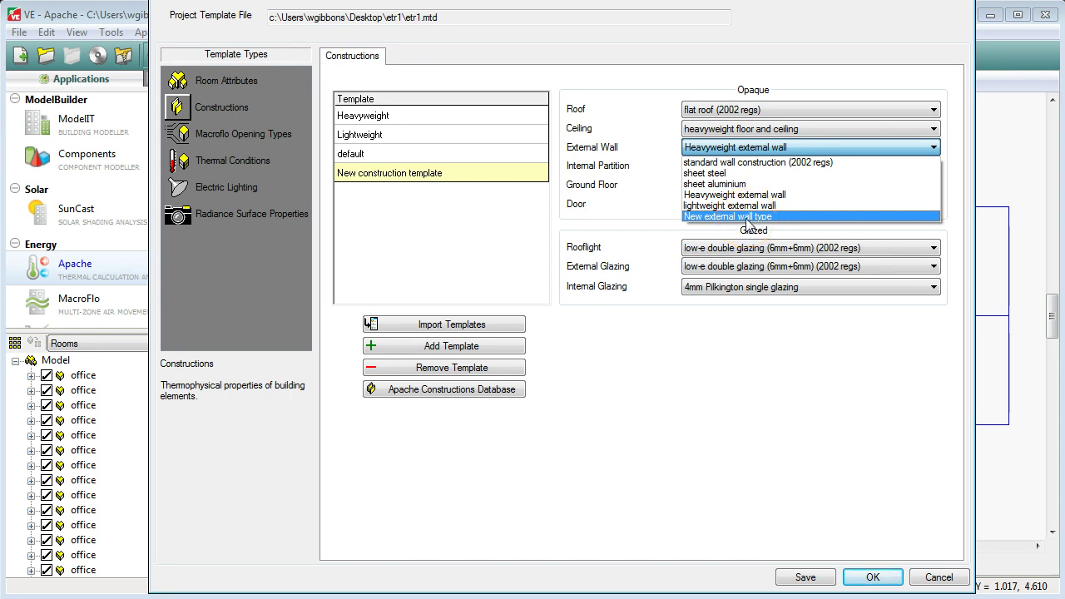
left_click(747, 218)
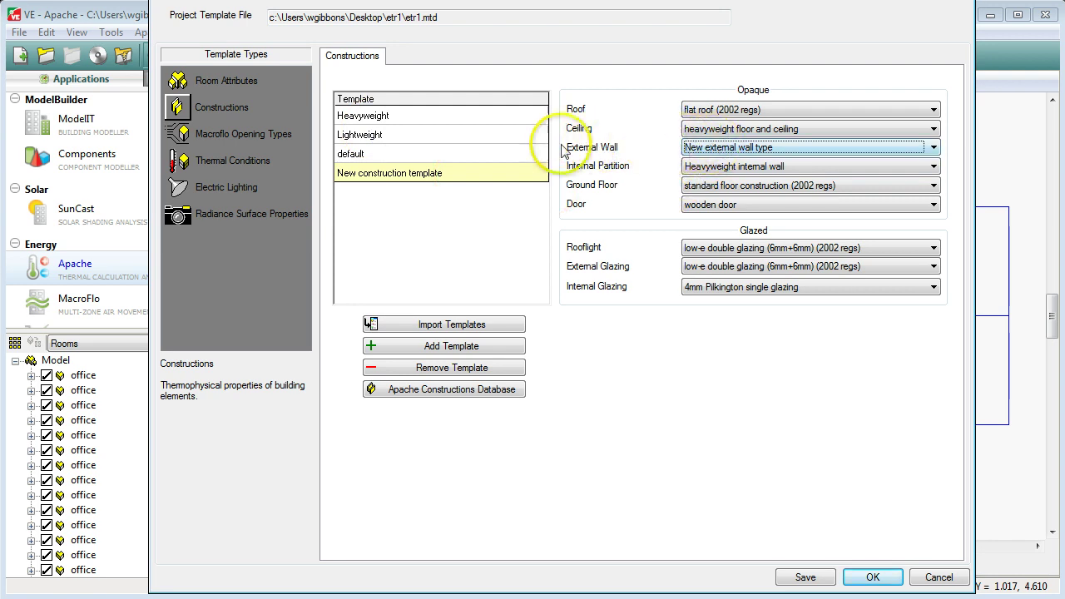
Review the Heavyweight and Lightweight templates' constructions, then reselect New construction template.
left_click(376, 116)
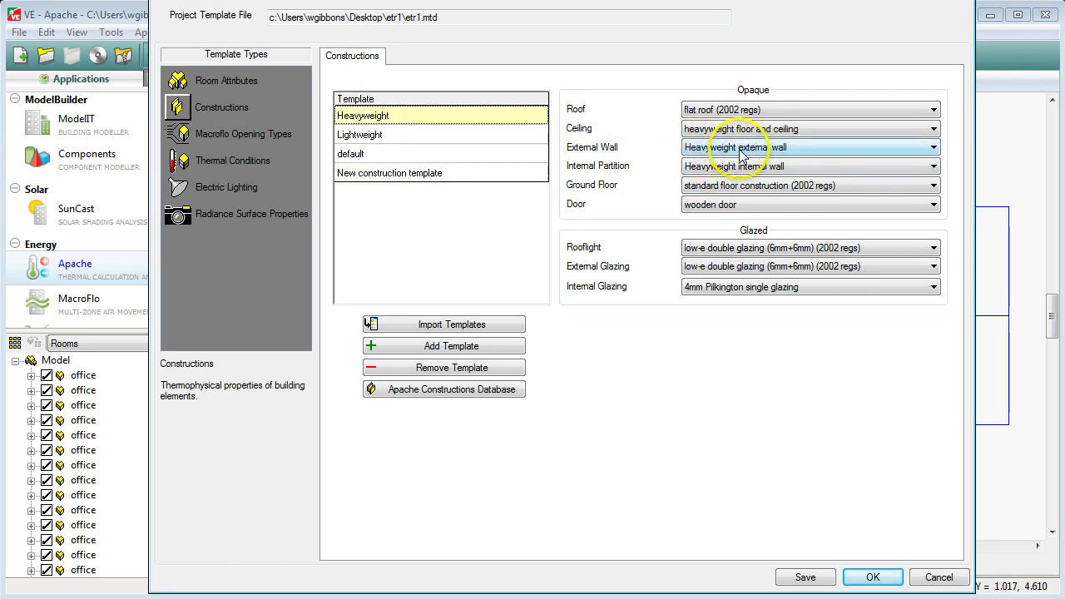
left_click(407, 136)
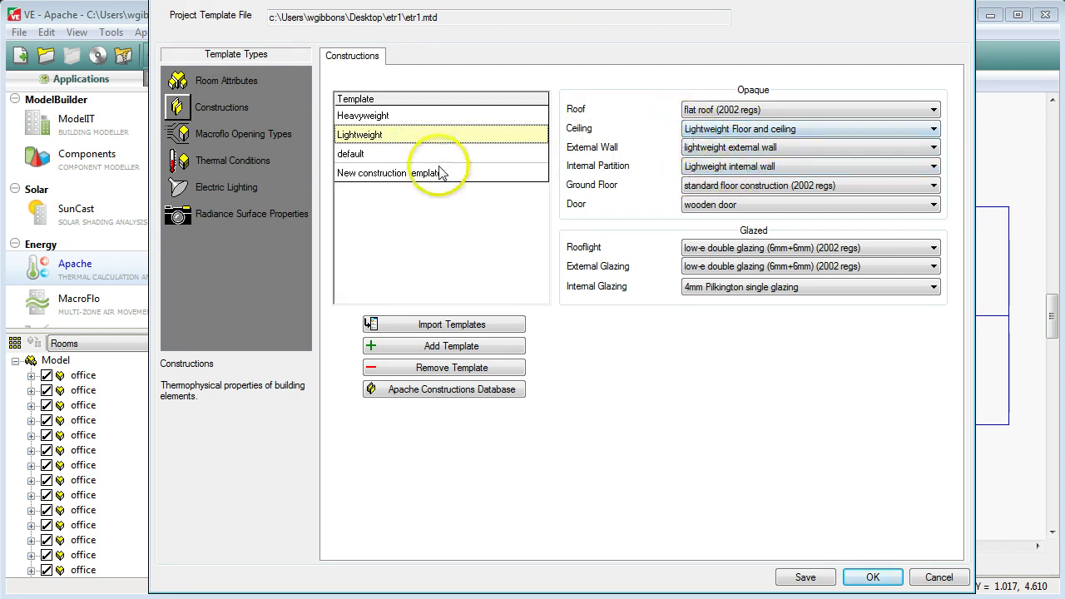
left_click(363, 173)
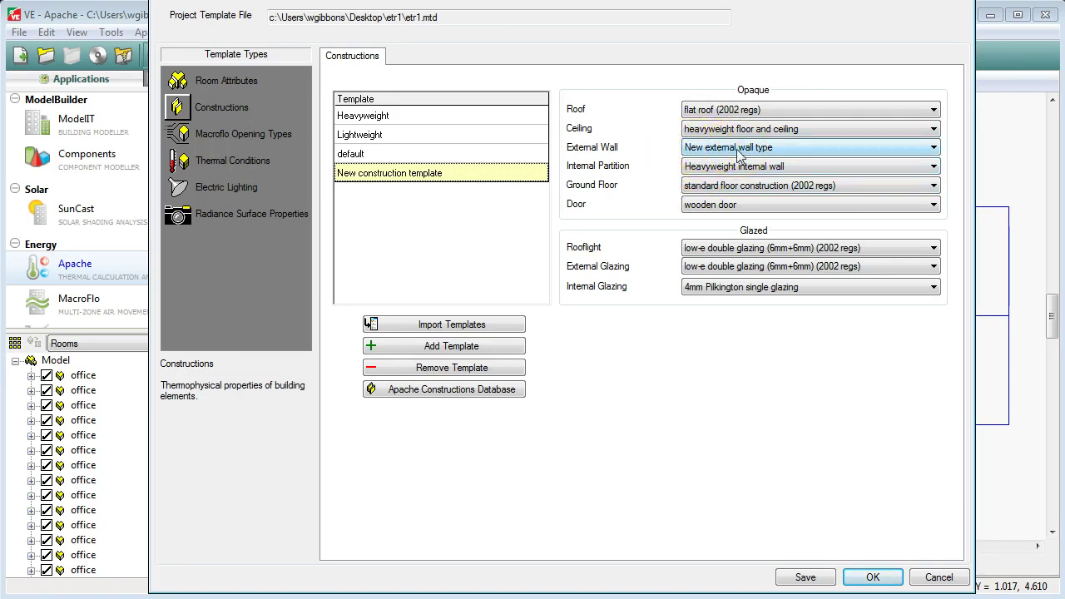
Save the template file, dismiss the confirmation, and close the construction templates window.
left_click(805, 577)
left_click(632, 350)
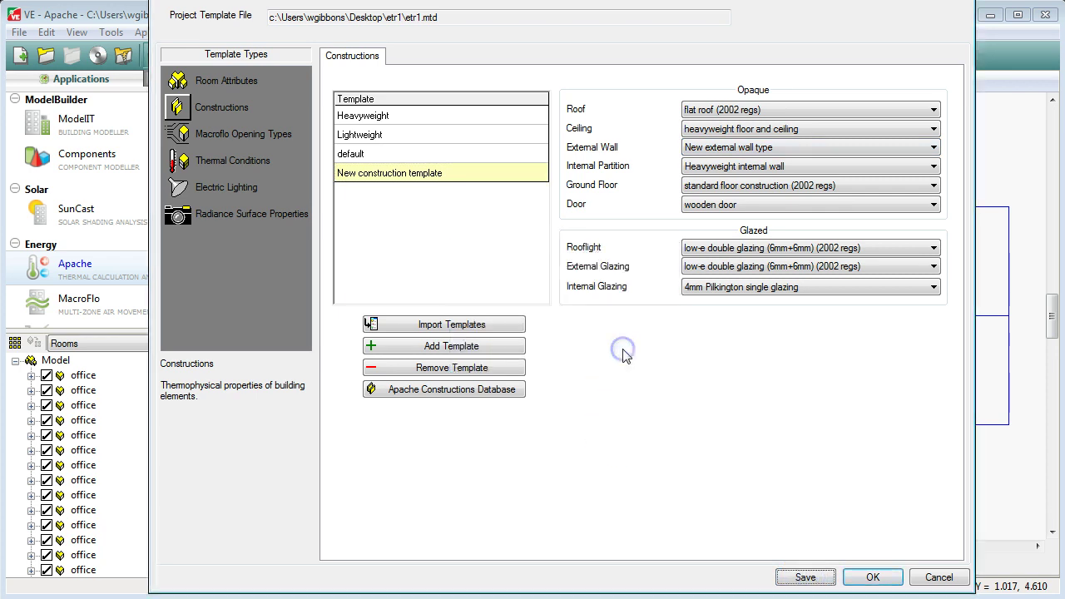
left_click(934, 579)
left_click(975, 14)
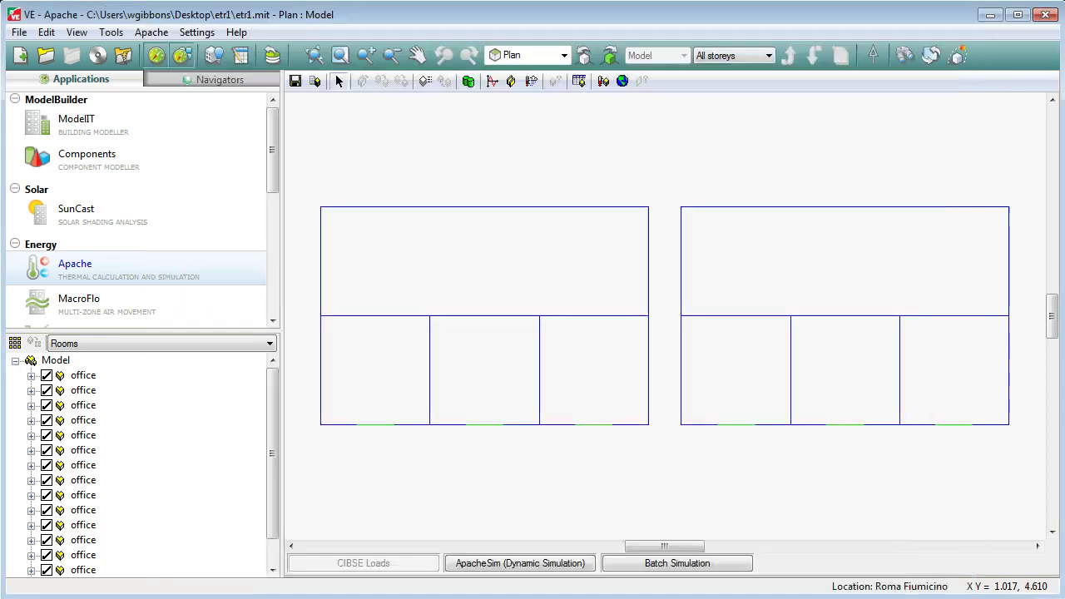
left_click(726, 331)
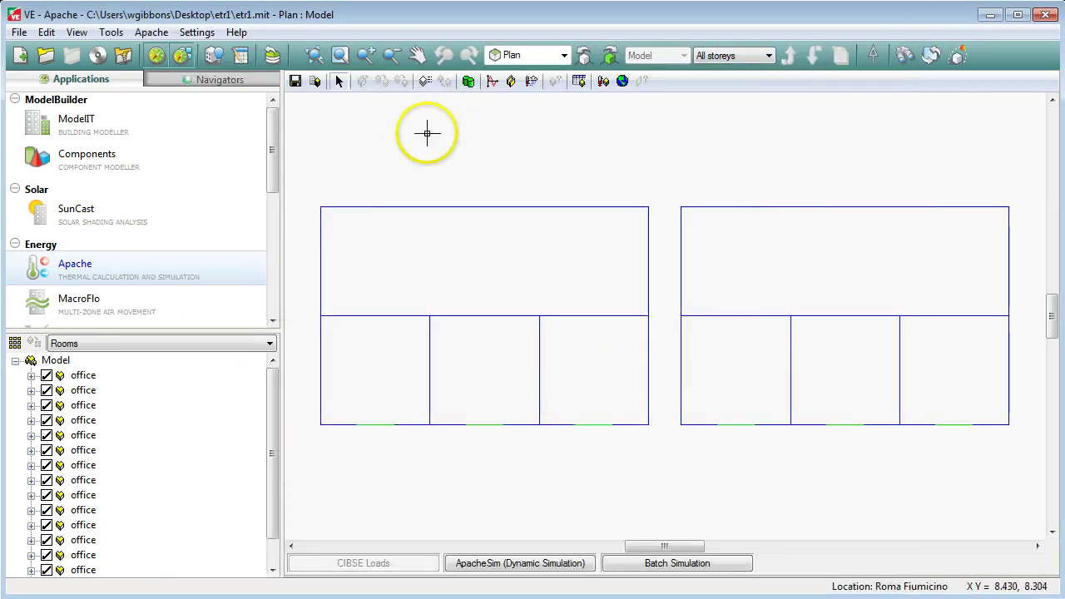
Switch to ModelIT saving the model, and set the new prism room's constructions to New construction template.
left_click(90, 129)
left_click(497, 351)
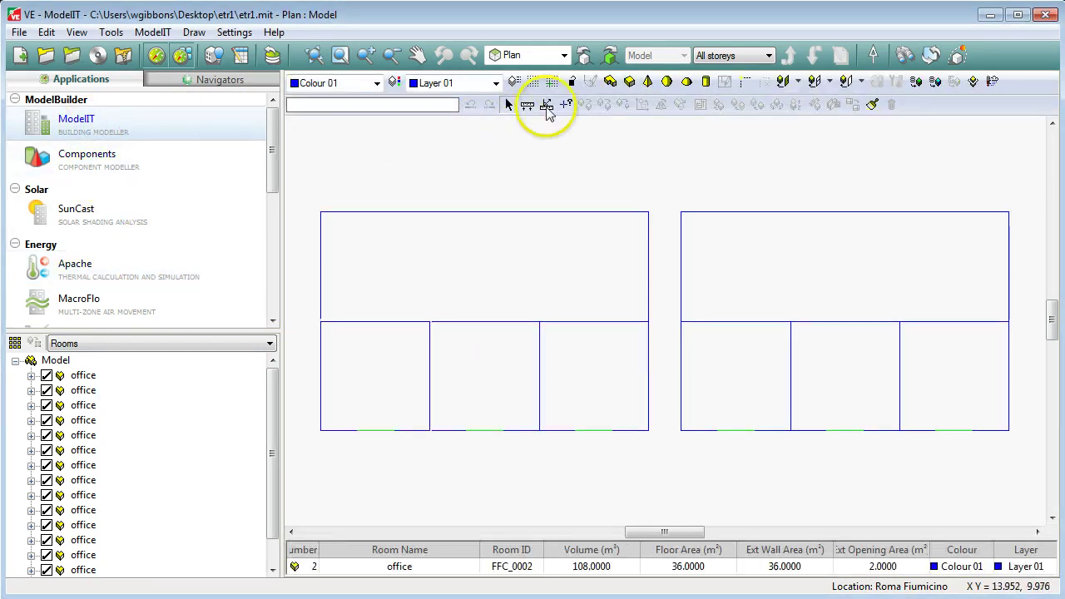
left_click(630, 81)
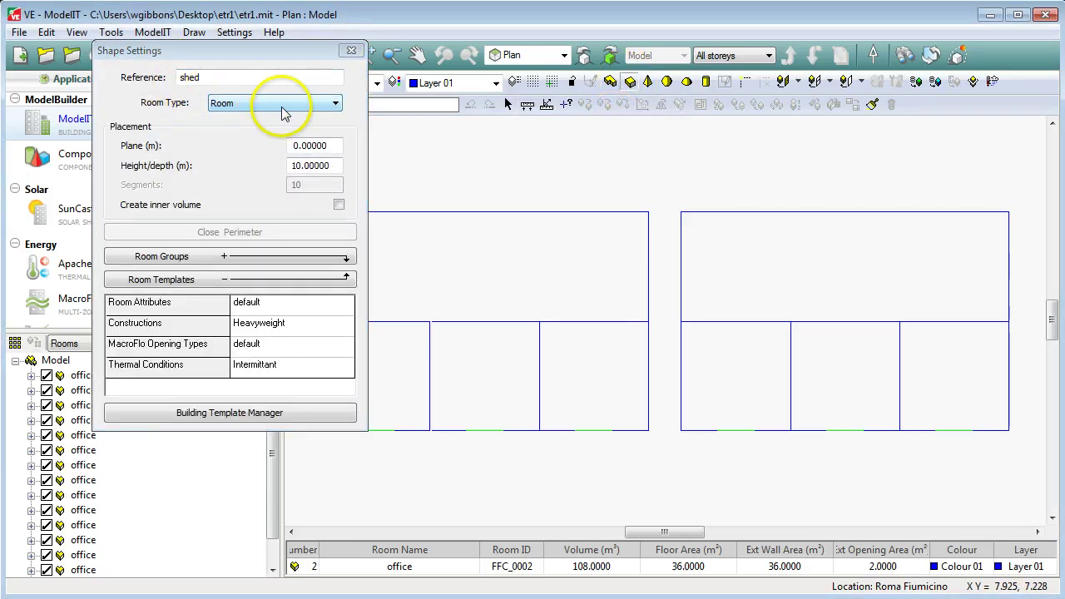
left_click(308, 283)
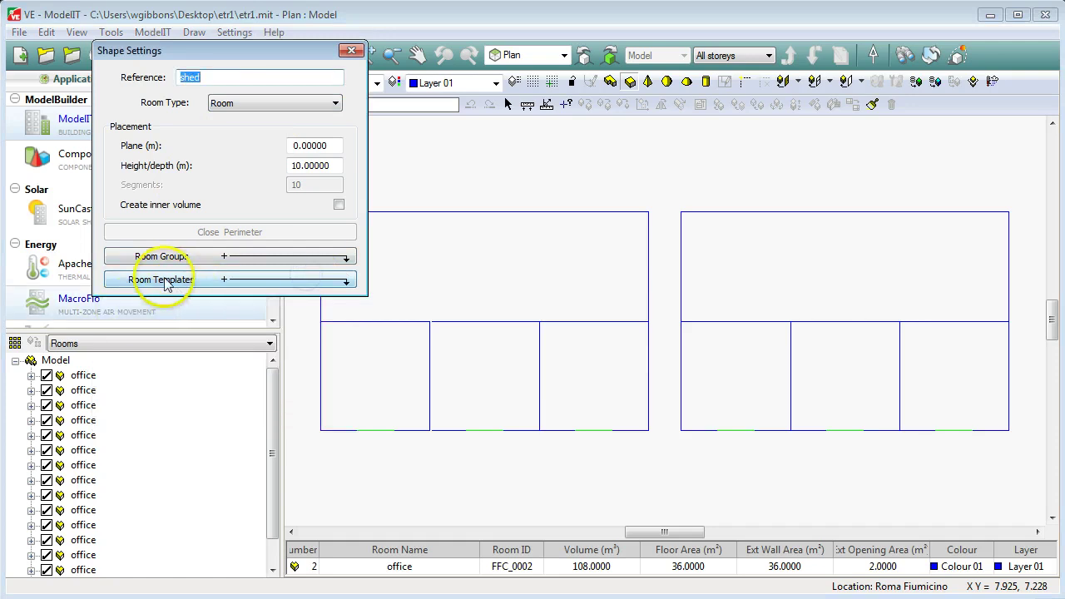
left_click(240, 283)
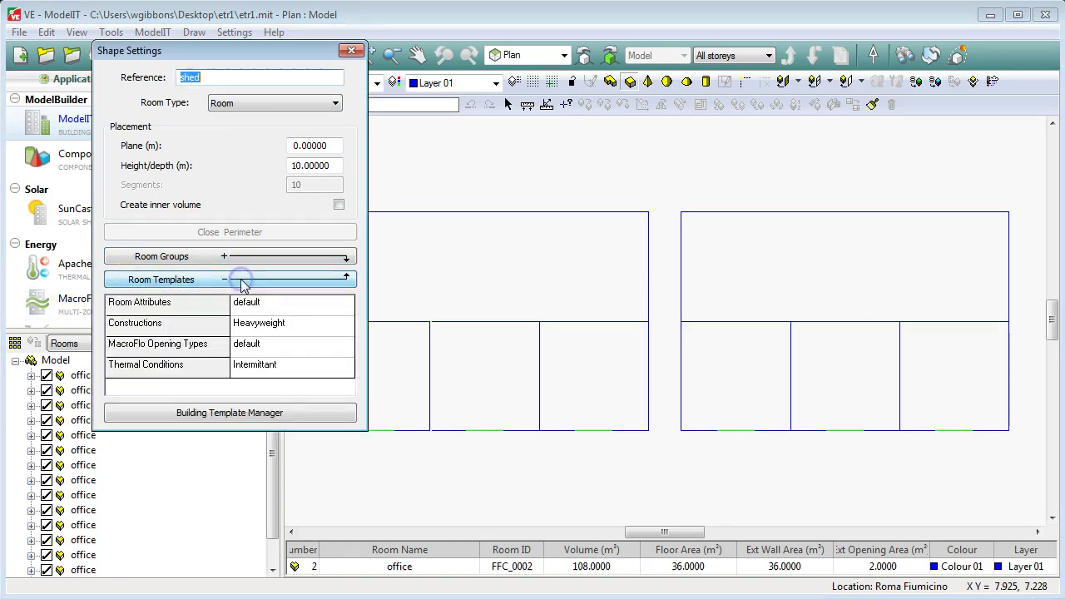
left_click(258, 329)
left_click(345, 327)
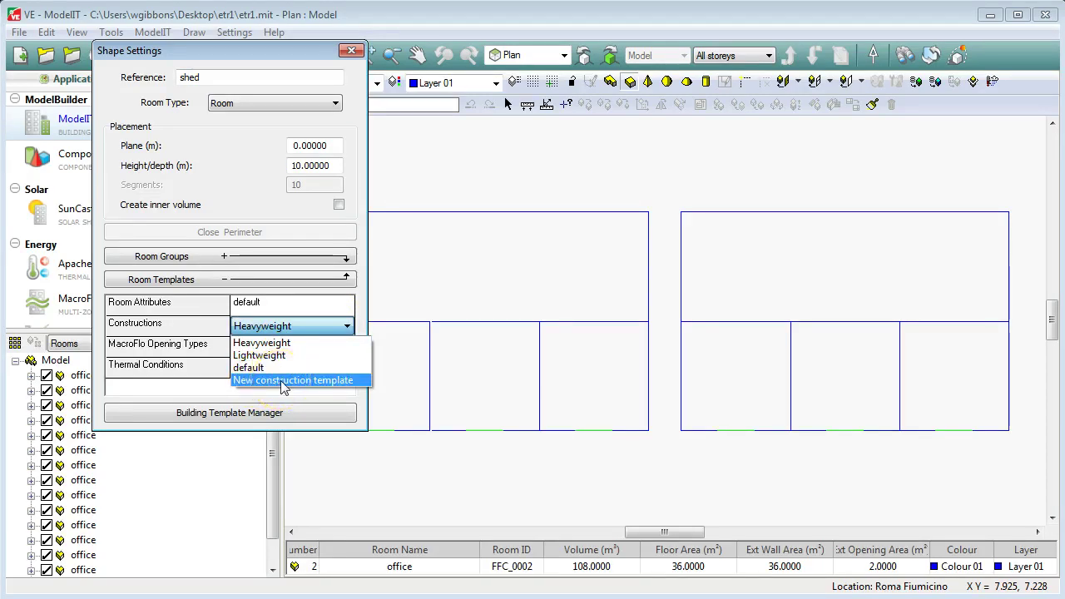
left_click(283, 380)
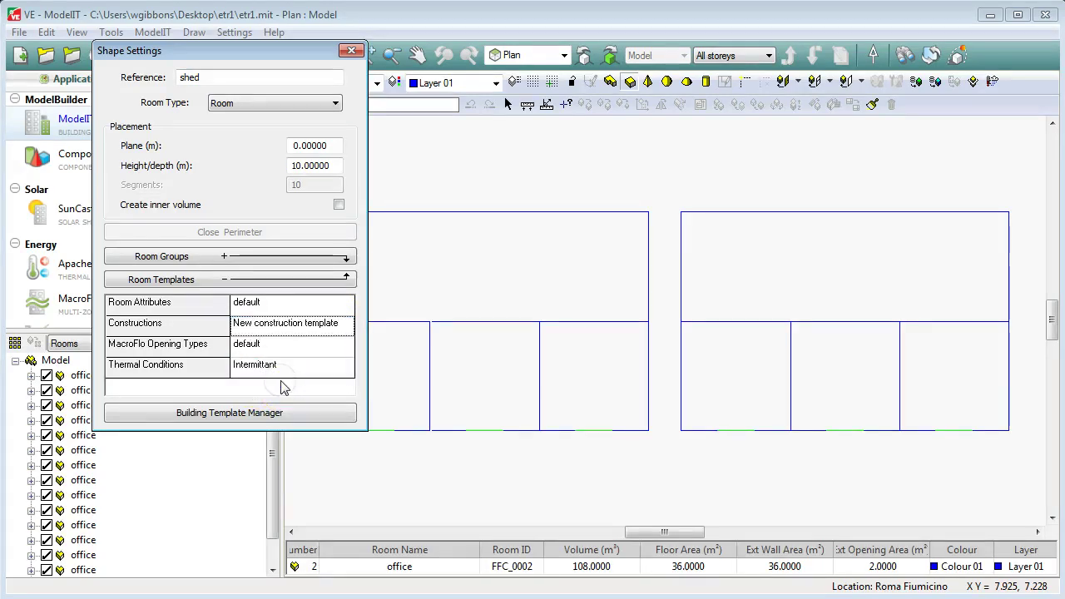
scroll(599, 316, "down", 1)
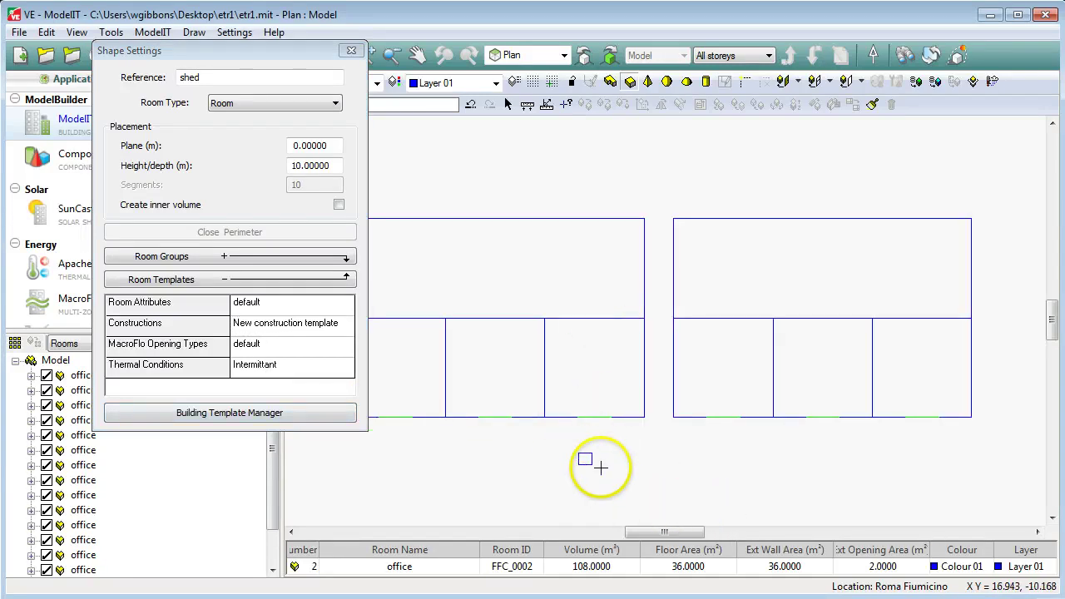
Orbit the model in the 3D viewer to check the new shed, then return to plan.
left_click(904, 55)
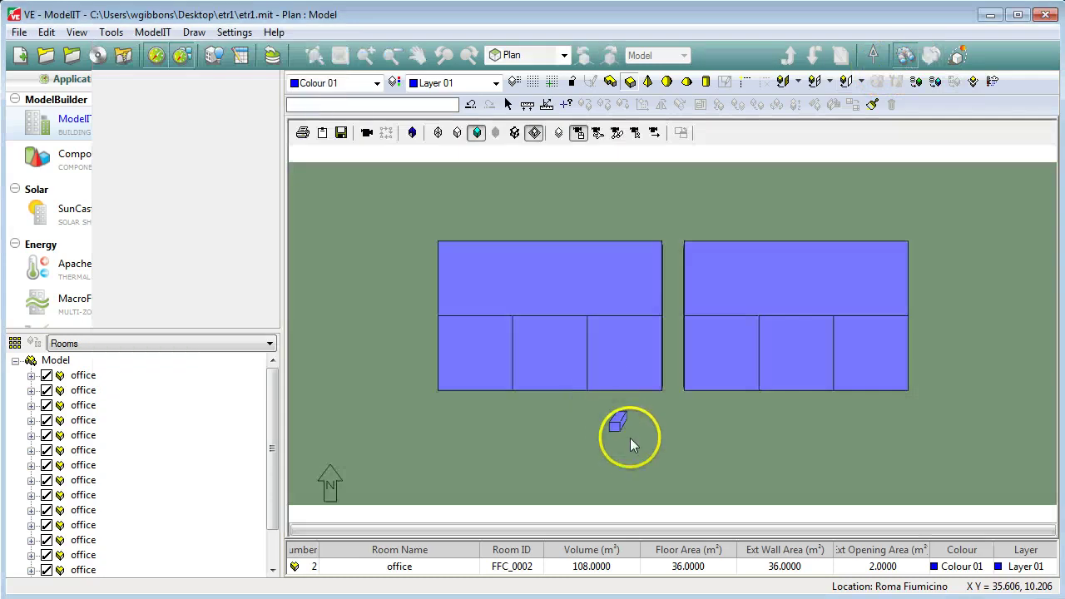
mouse_move(614, 424)
left_mouse_down()
mouse_move(596, 312)
mouse_move(526, 286)
left_mouse_up()
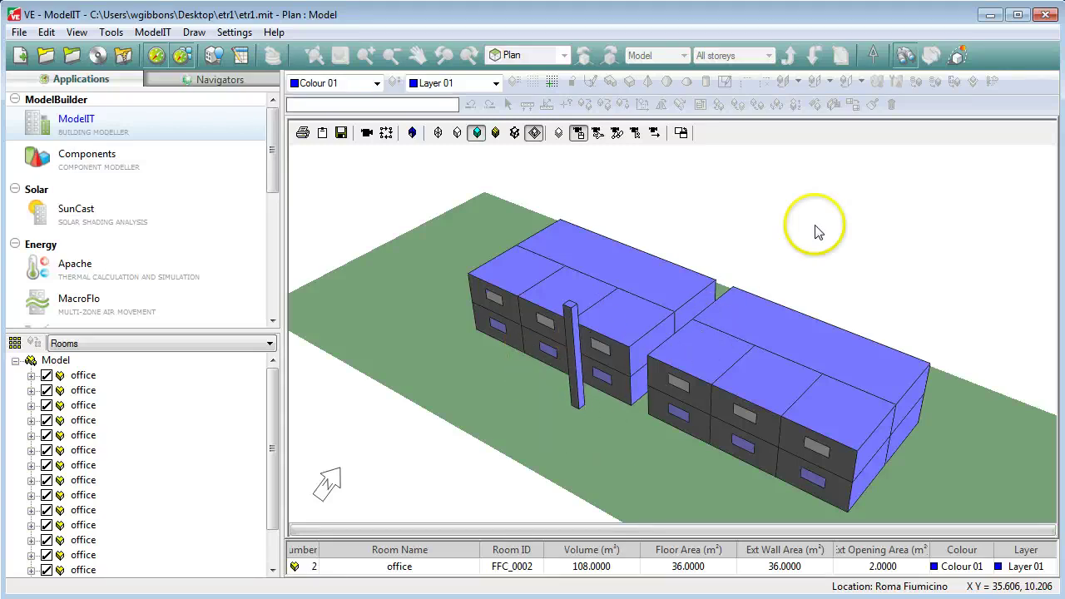
left_click(907, 55)
Select the shed in plan to show SHED0000 with 0.5677 m² floor area and 5.6774 m³ volume.
left_click(595, 376)
scroll(595, 376, "down", 1)
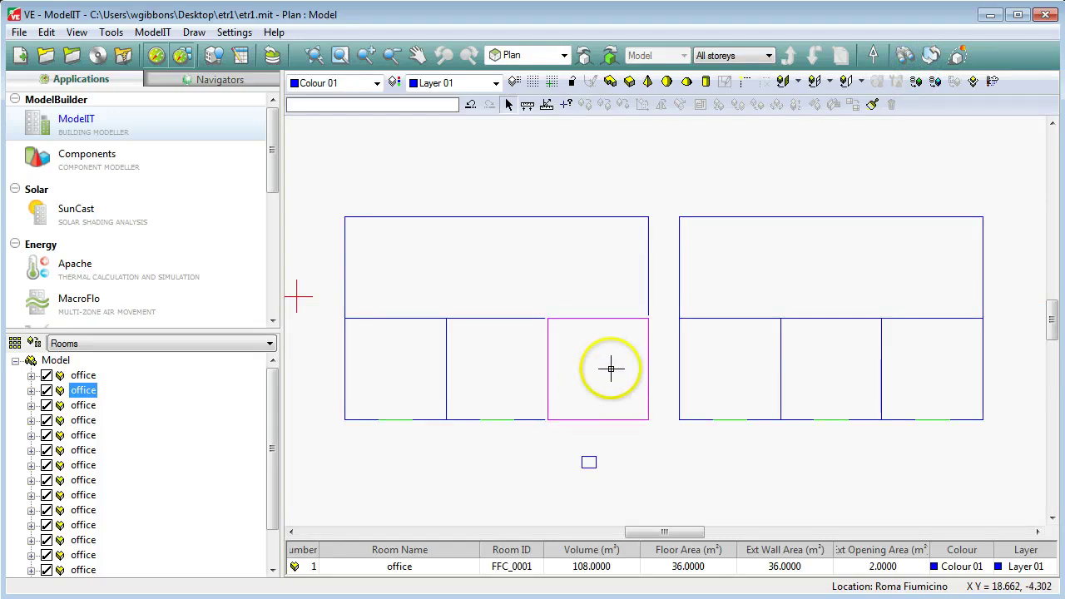
left_click(515, 442)
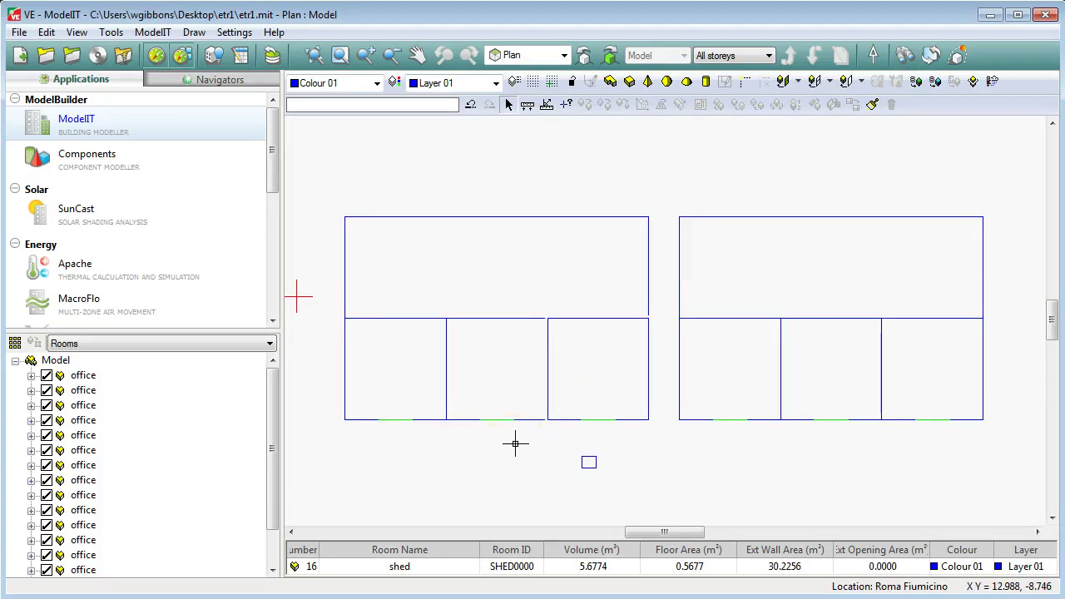